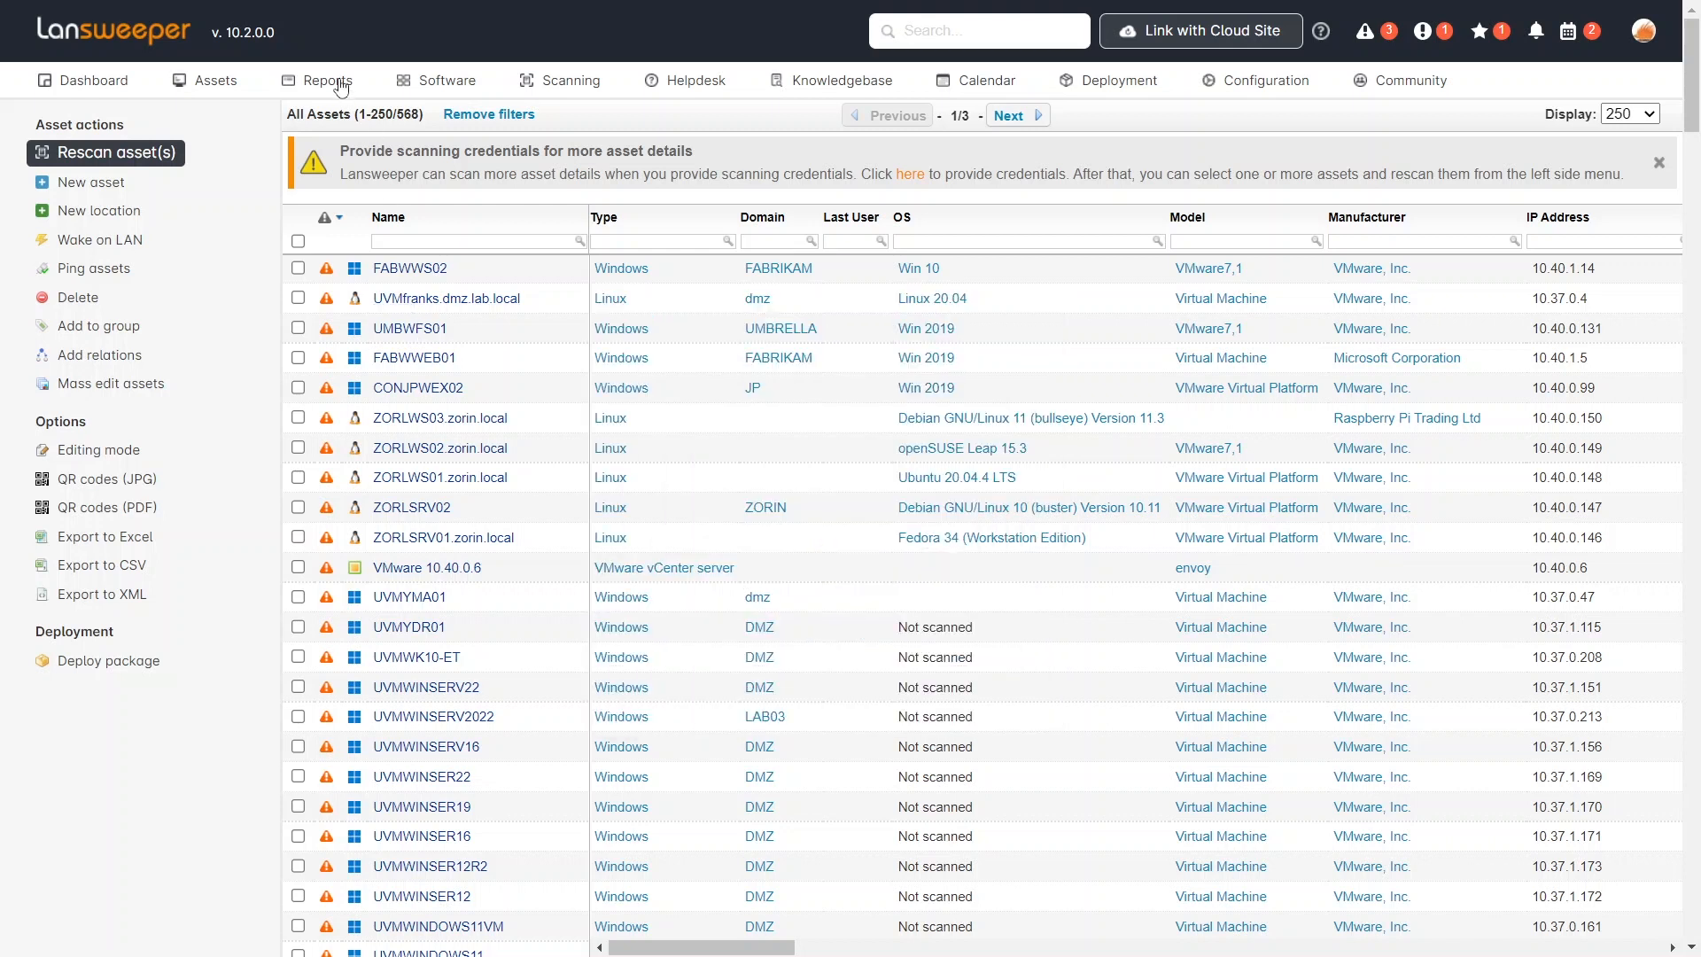
Search the reports for "issue" and open the "Scan issues: All scan warnings and errors" report
mouse_move(337, 81)
mouse_move(351, 358)
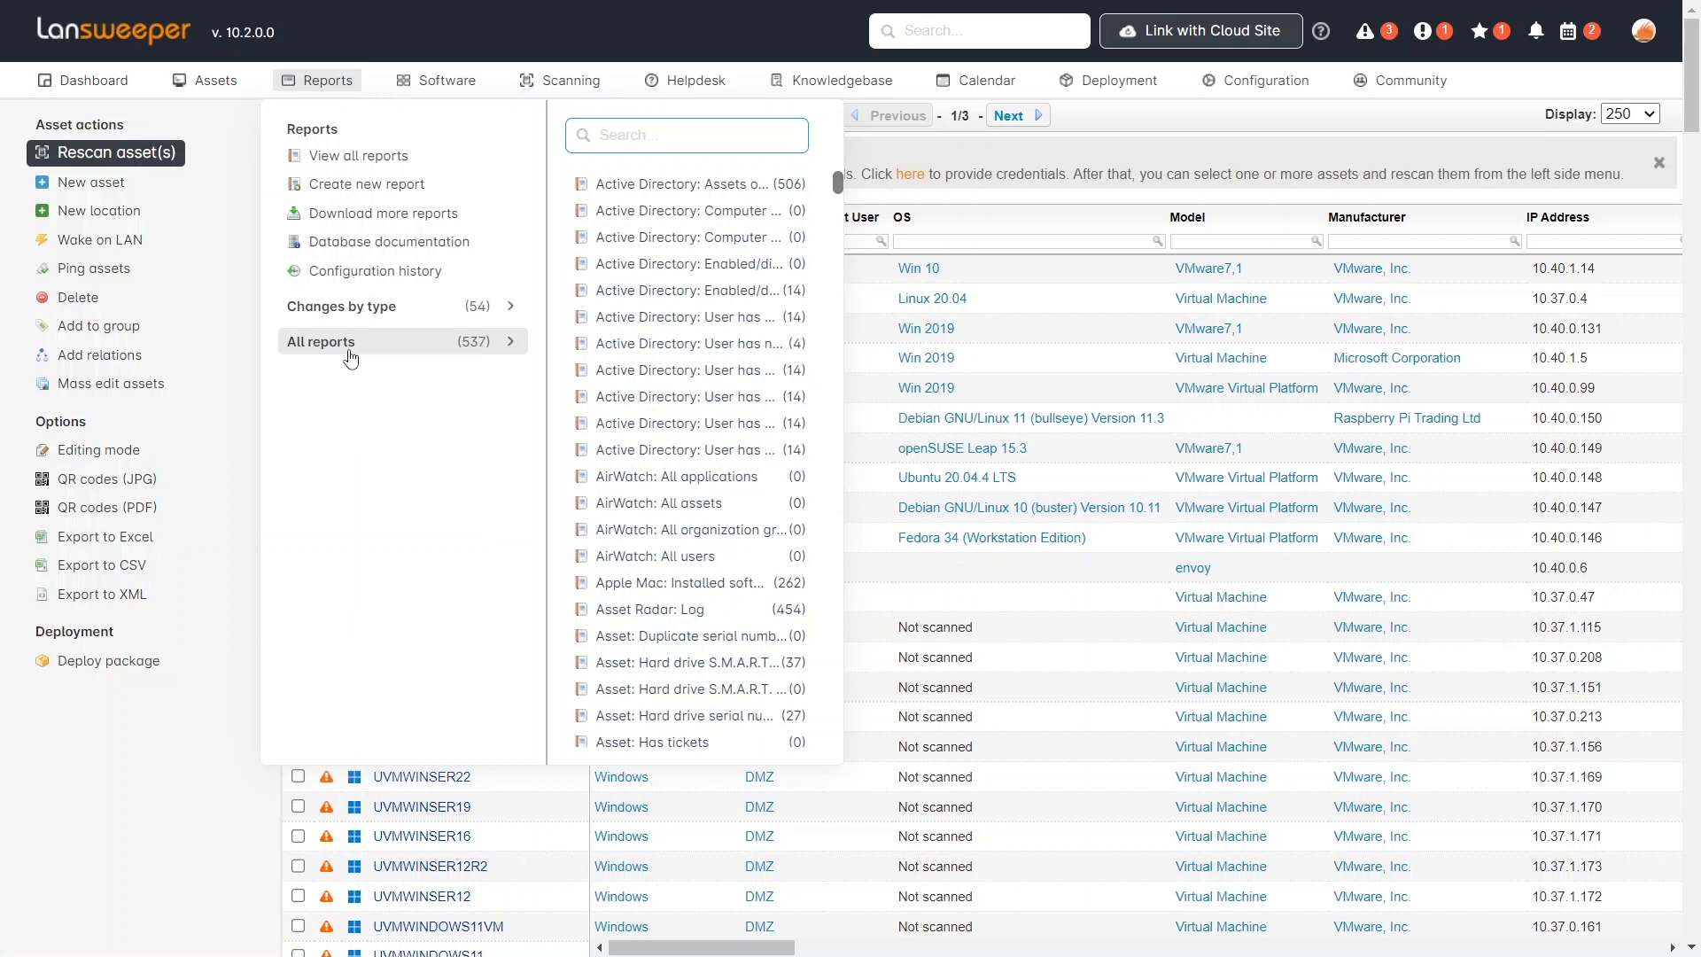
type("issue")
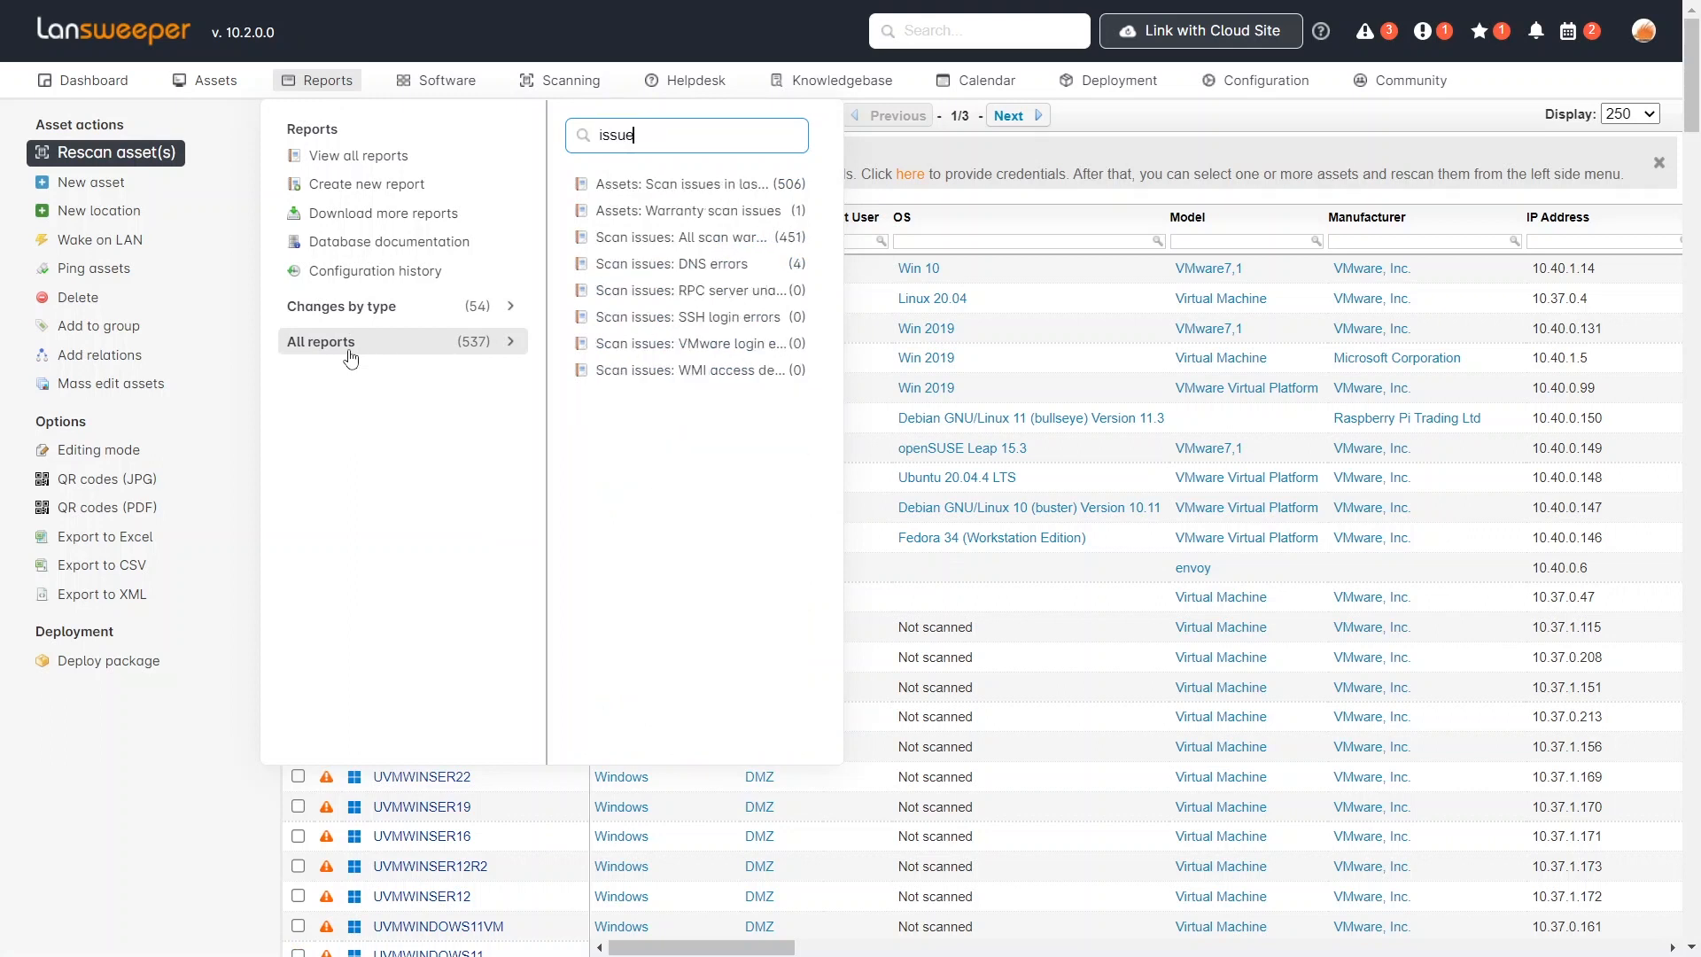
left_click(735, 237)
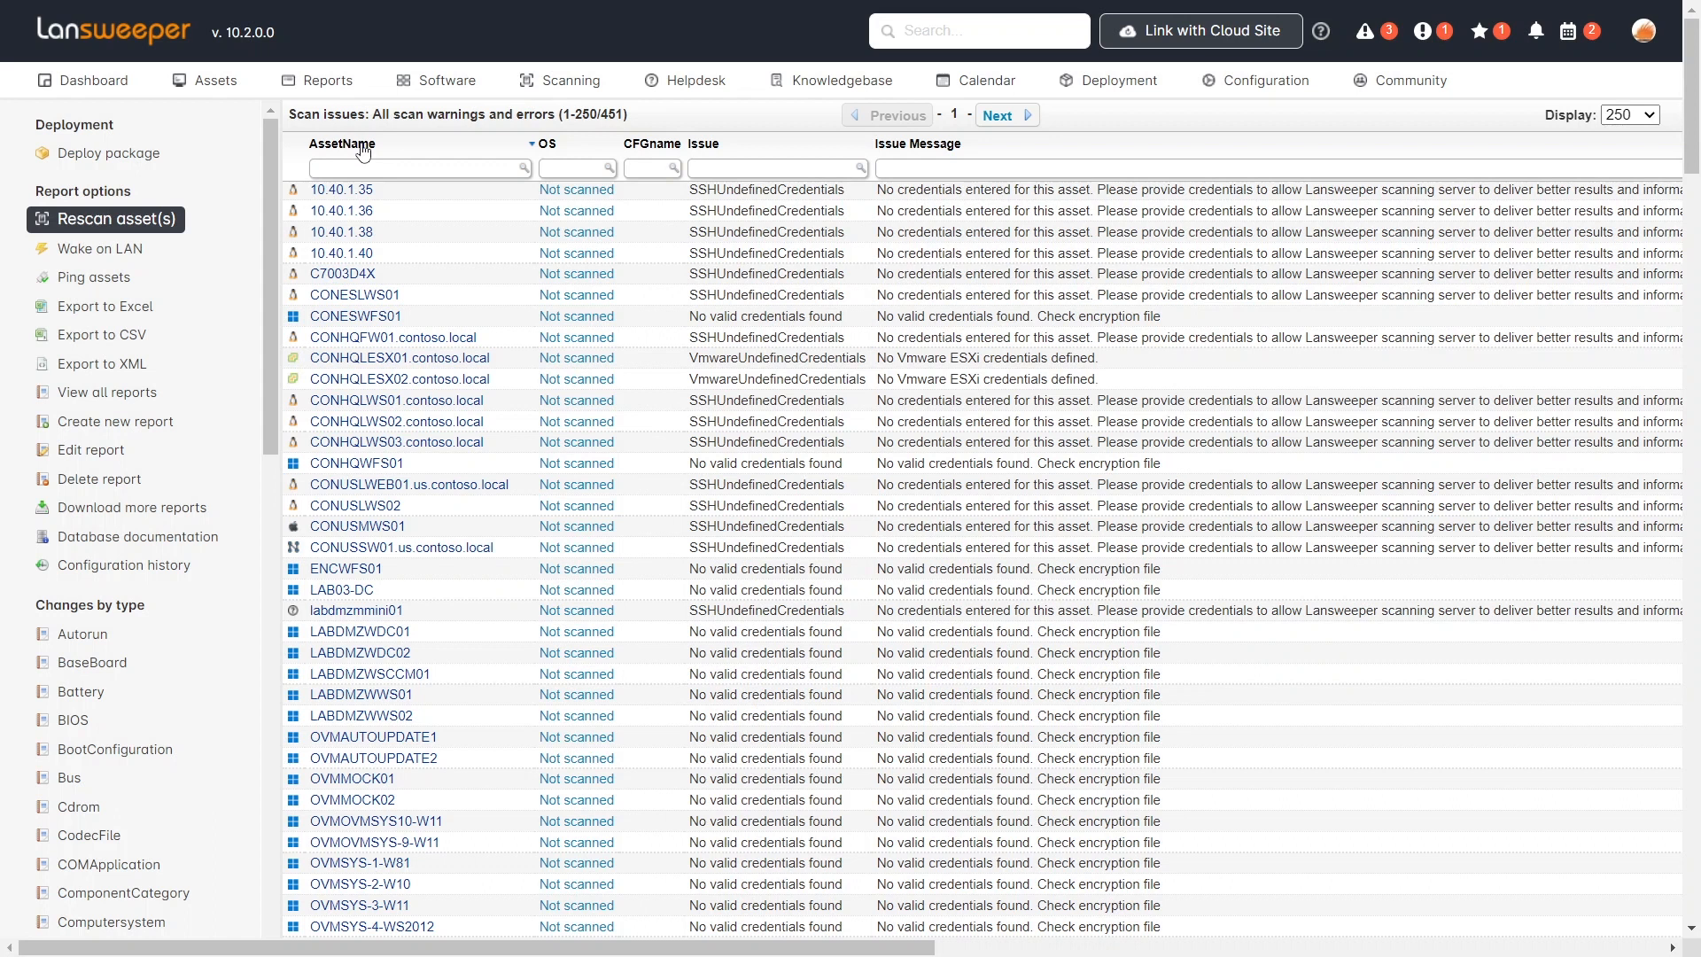
Open the asset page of CONESWFS01 from the report of scan warnings and errors
mouse_move(381, 324)
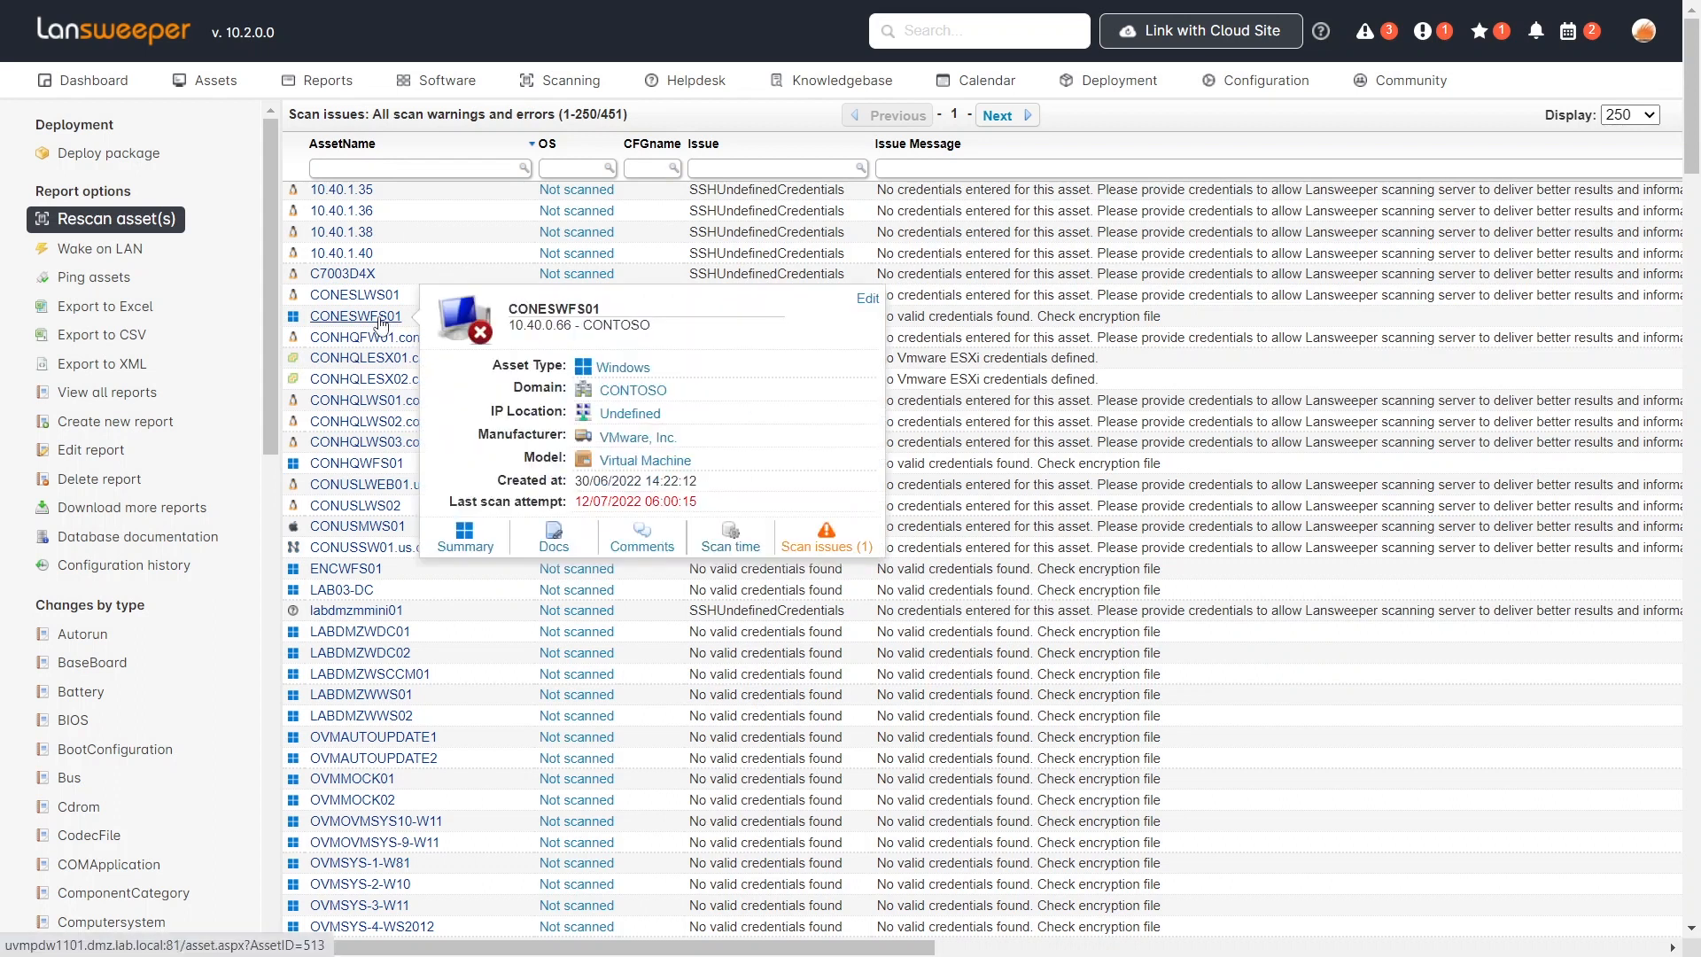
left_click(379, 319)
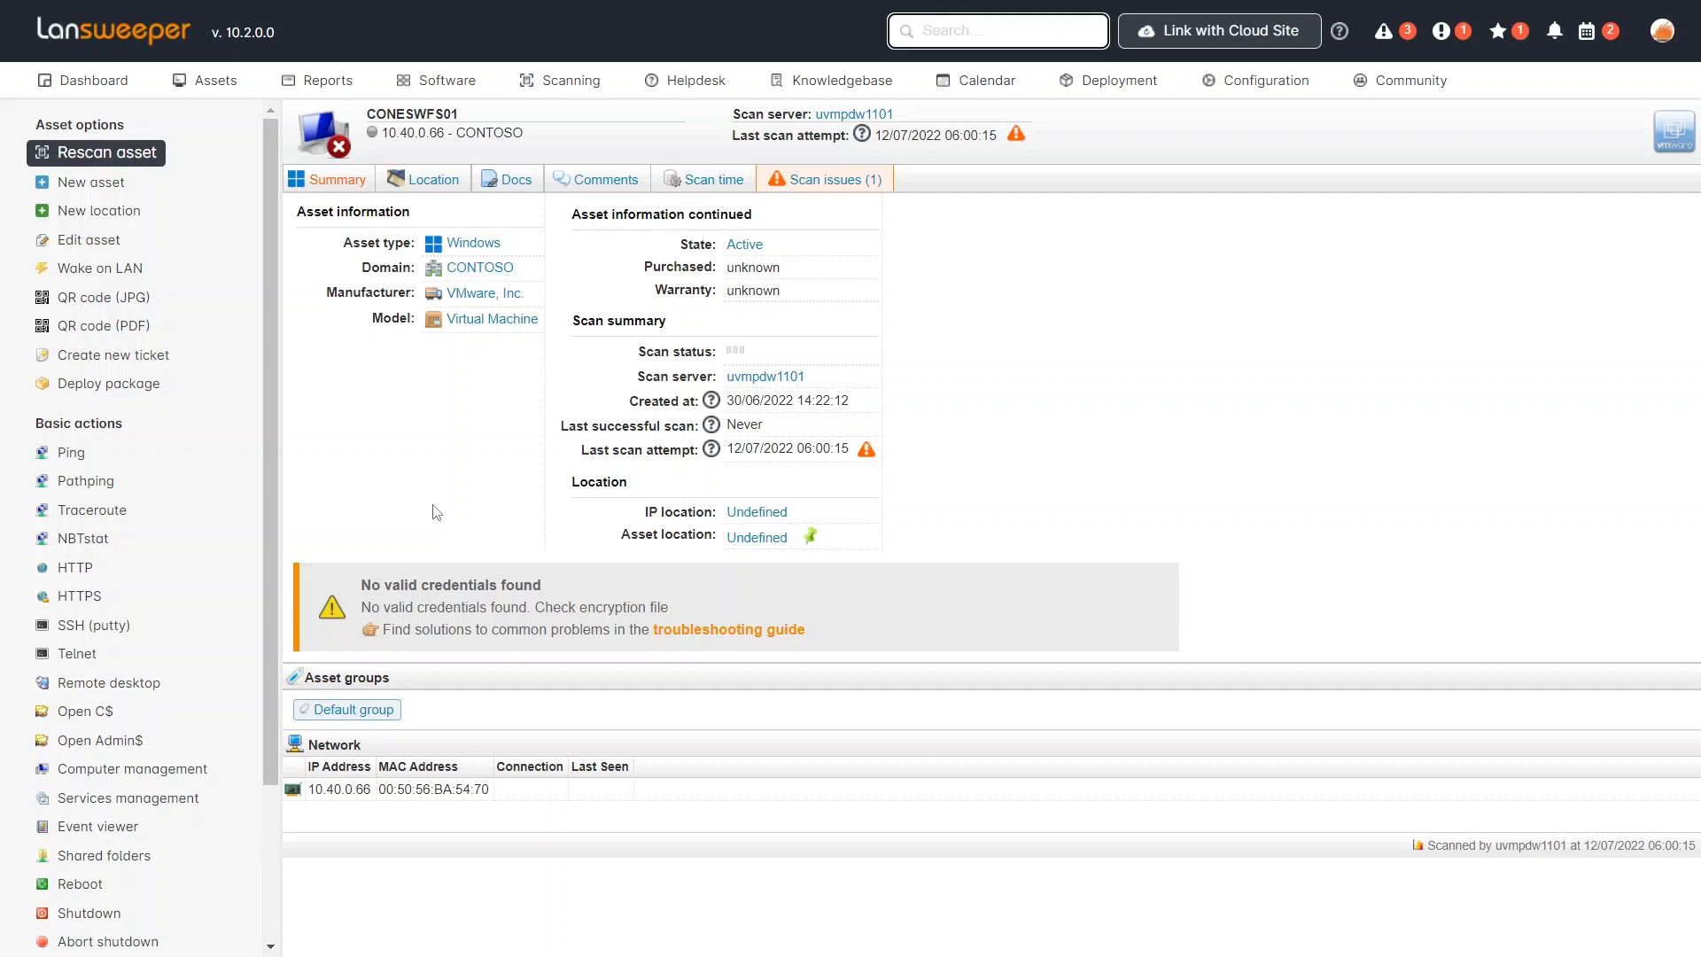
In the scanning credentials, map the "Specific account Windows" credential to the IP range 10.40.0.1 - 10.40.0.254
mouse_move(571, 81)
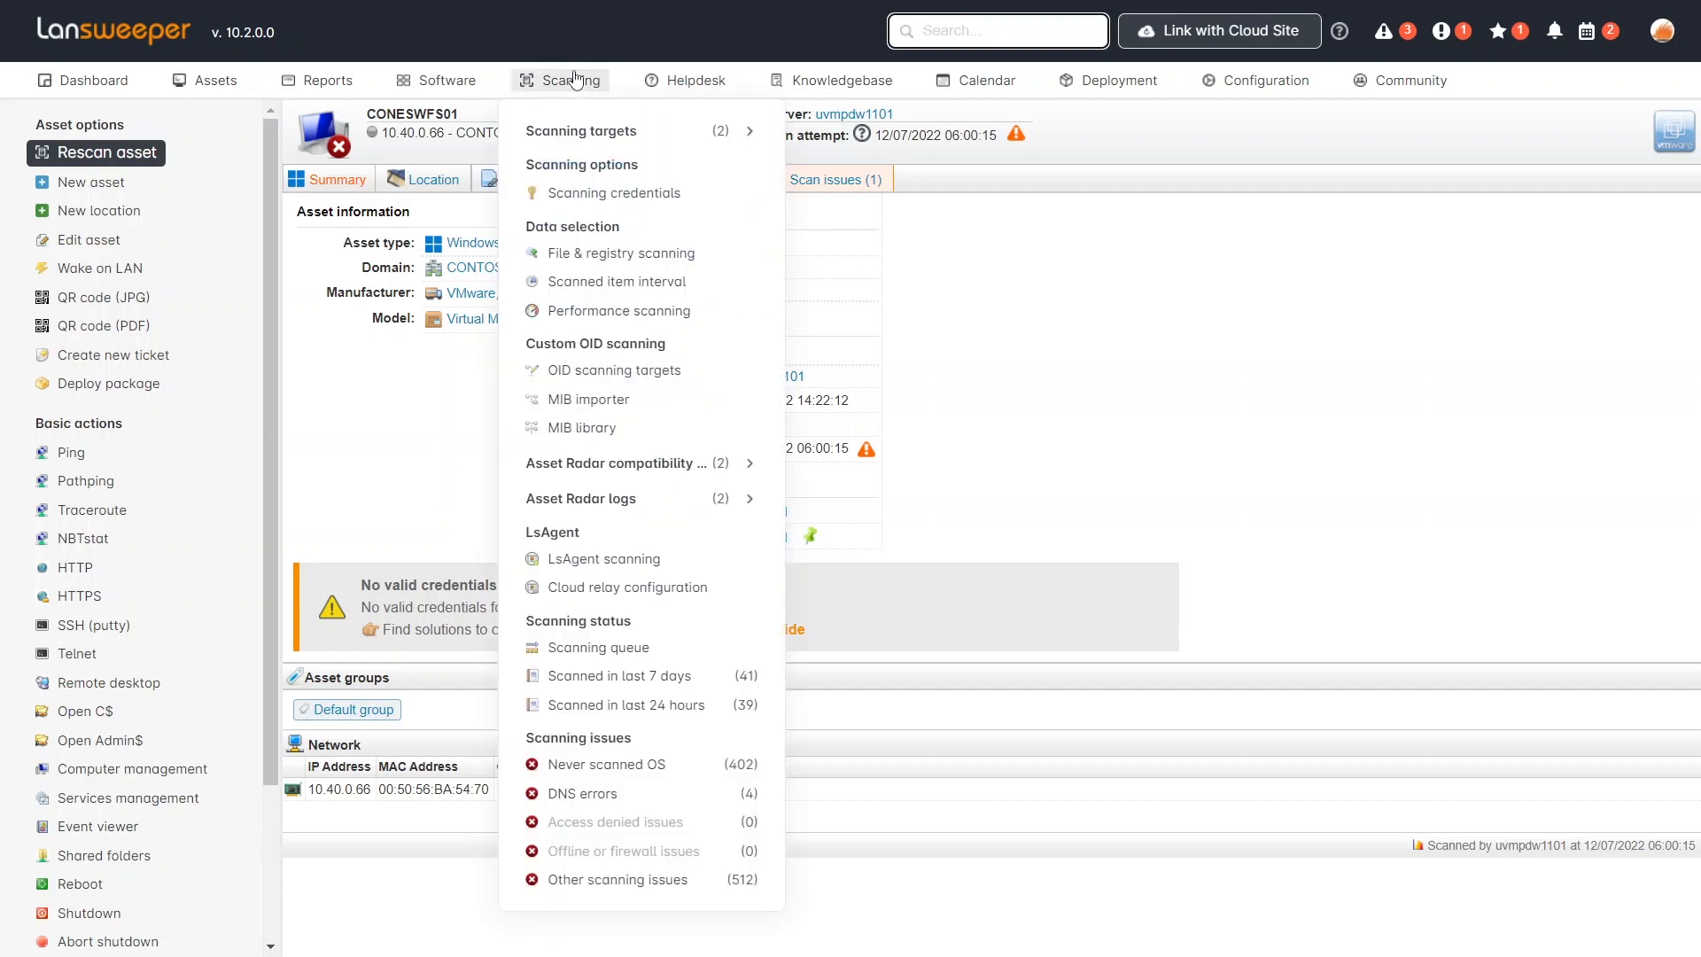
left_click(634, 199)
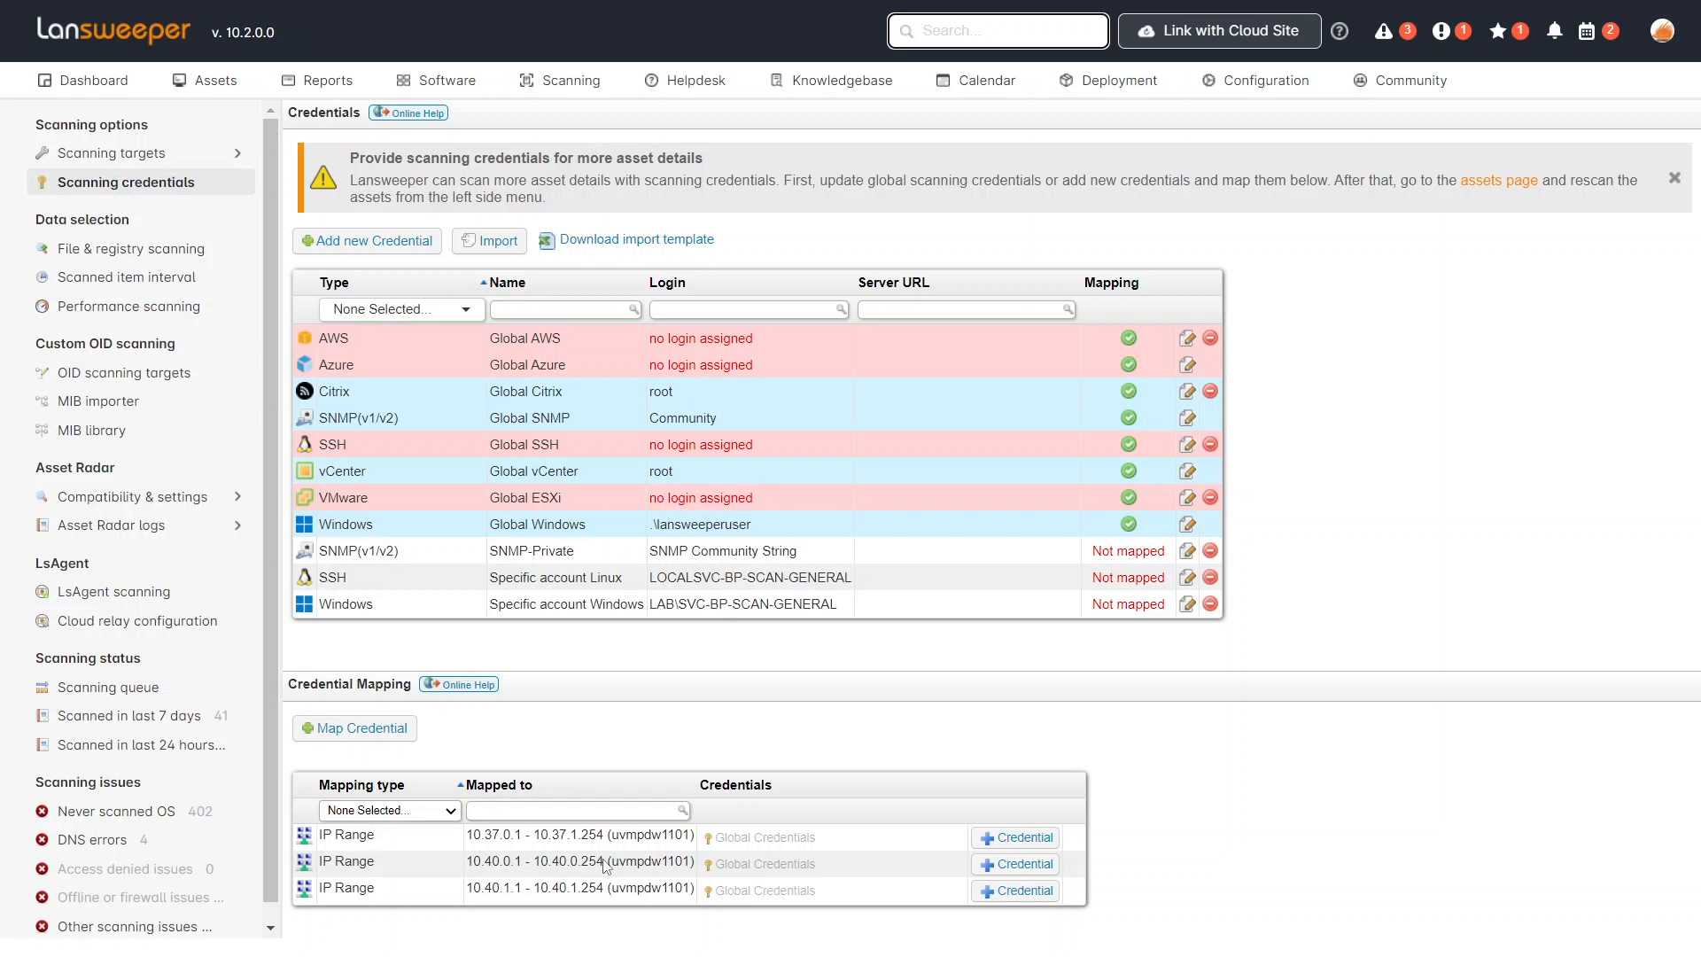
left_click(1019, 866)
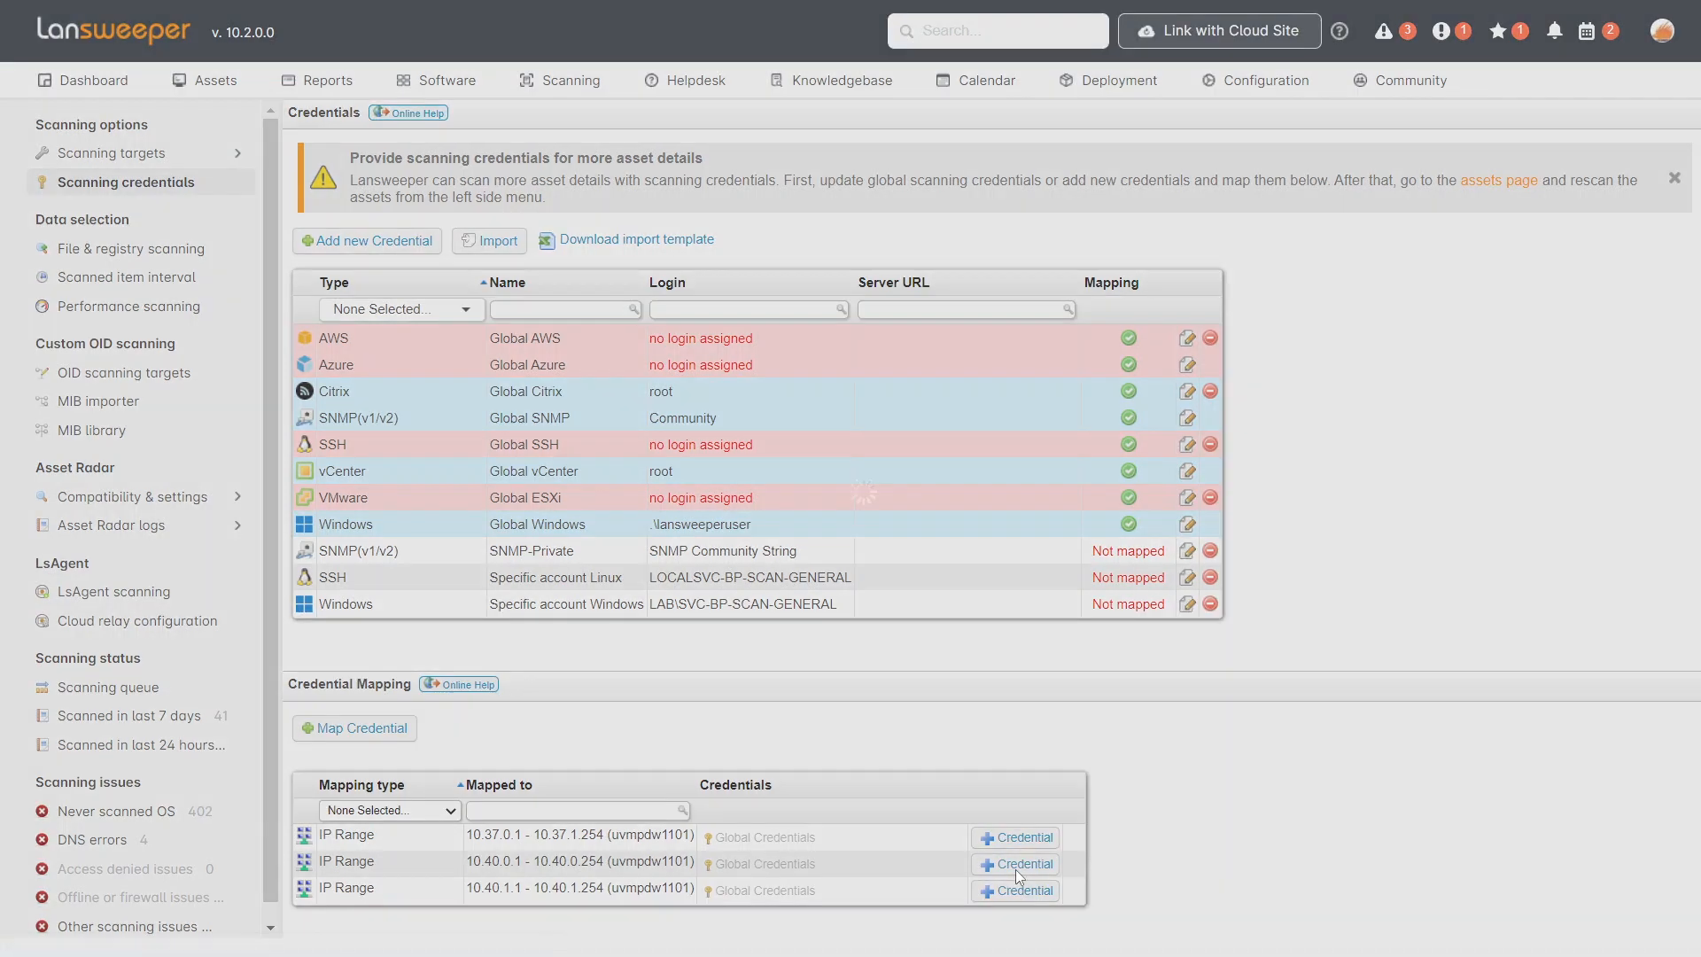
left_click(748, 155)
left_click(945, 360)
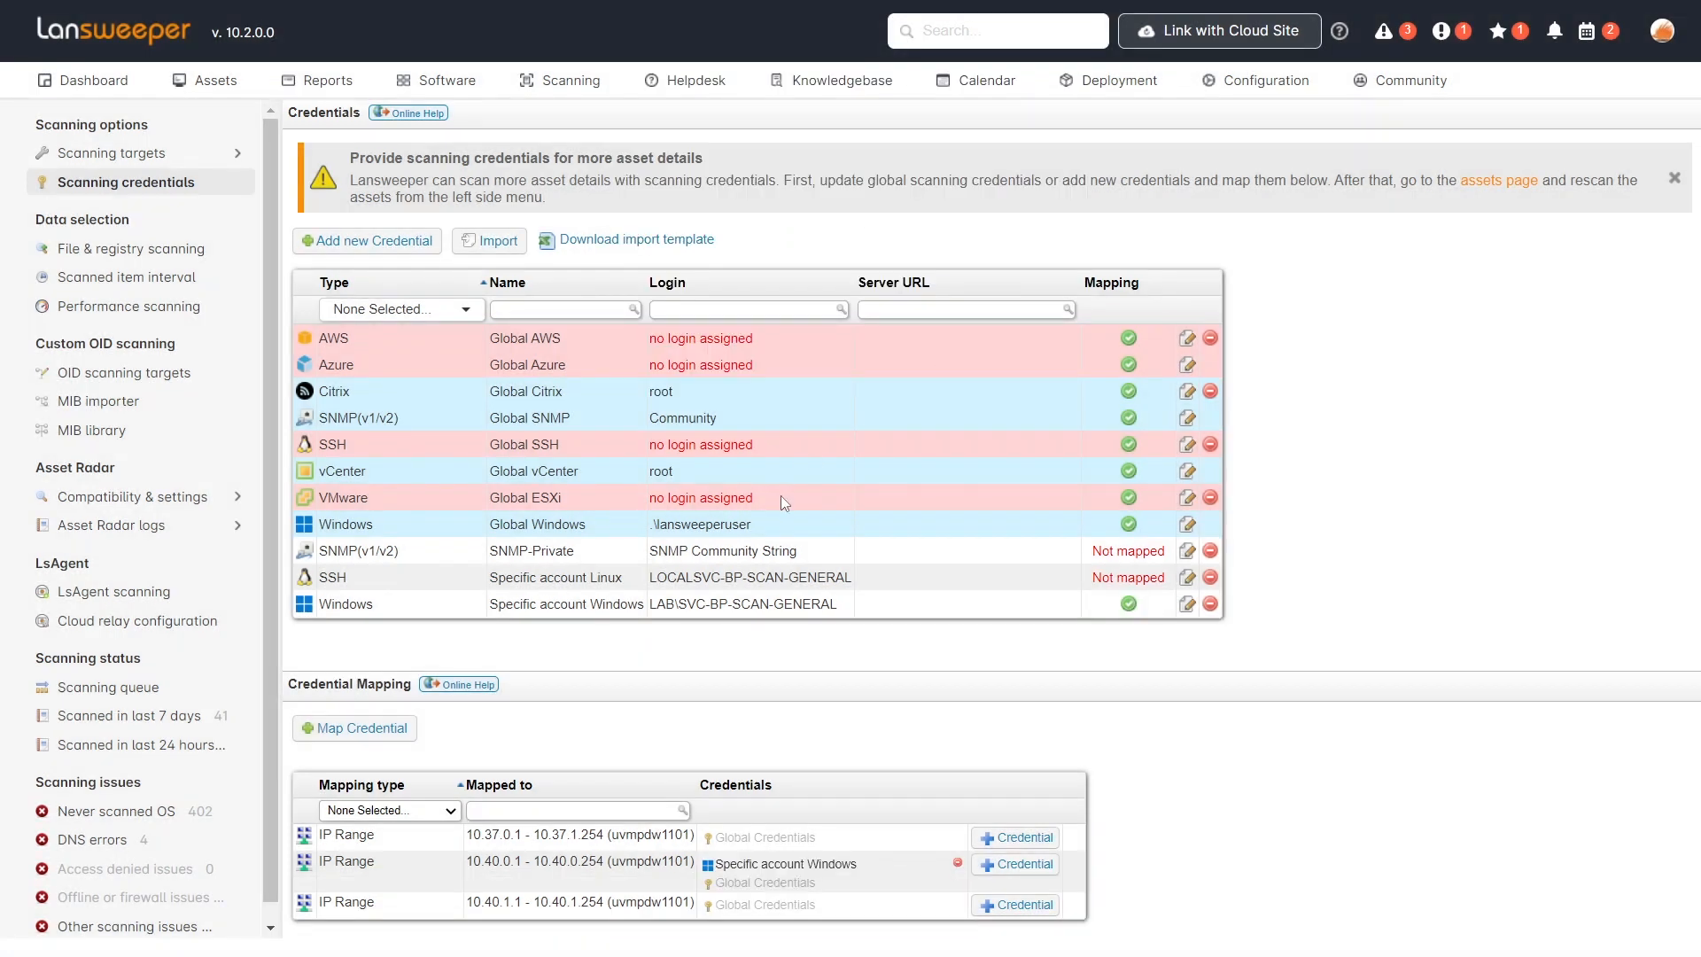
Return to the CONESWFS01 asset page and rescan the asset
key("alt+Left")
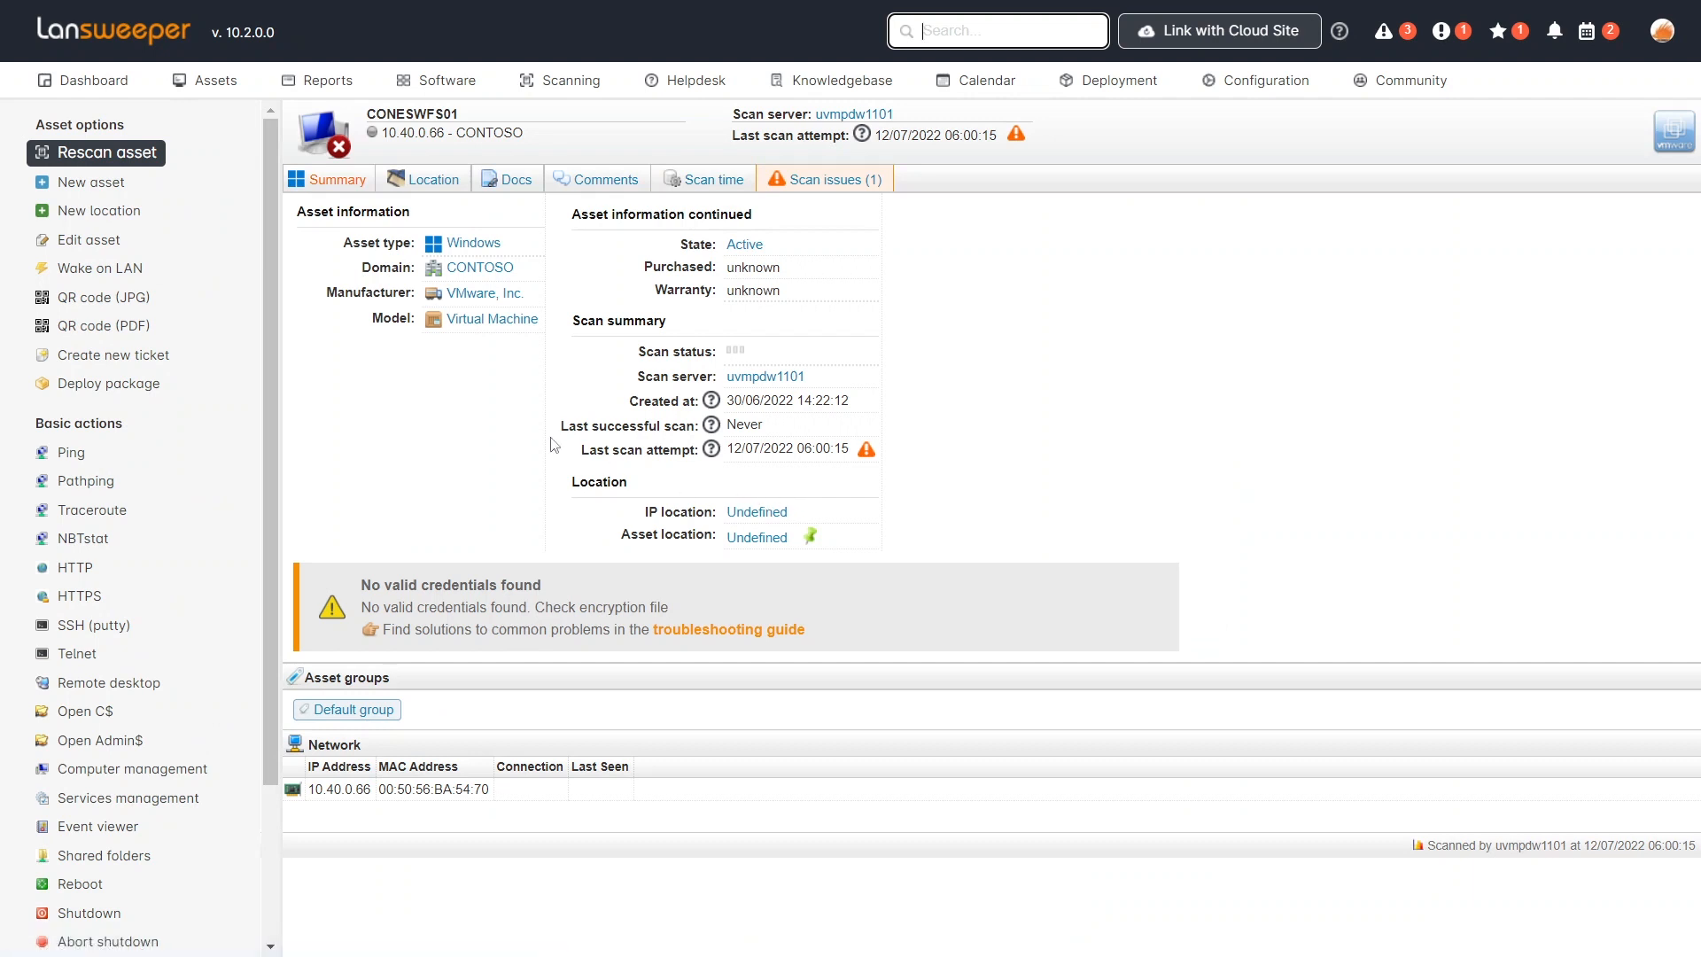
left_click(150, 156)
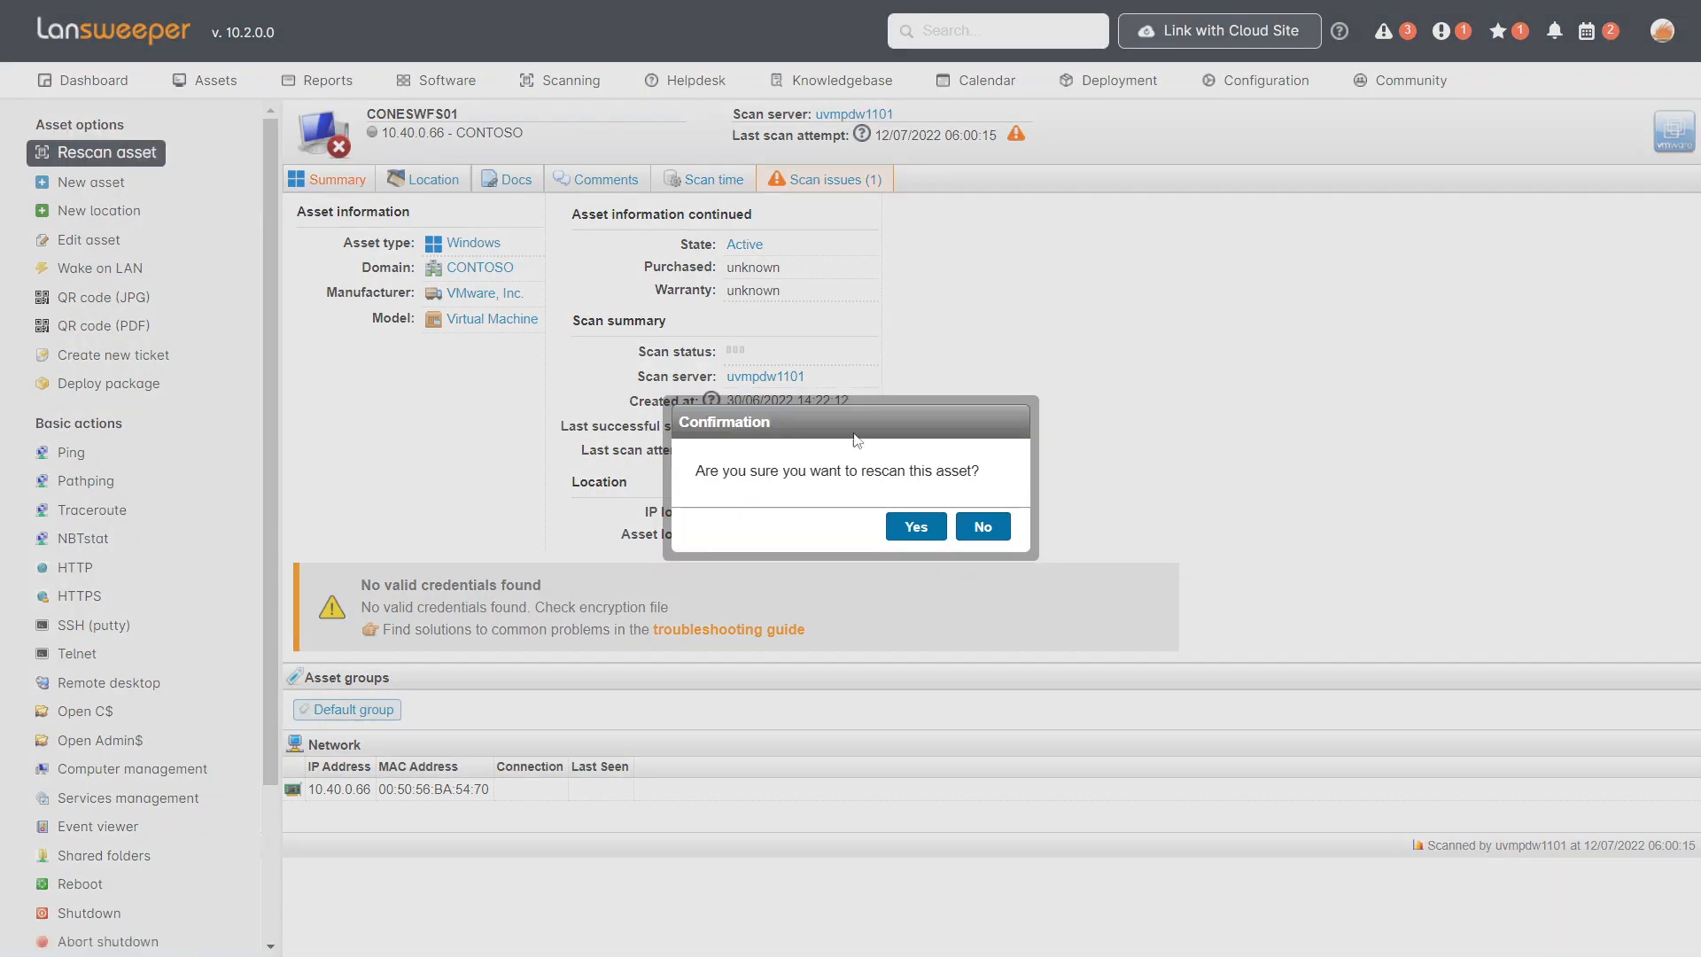
left_click(918, 528)
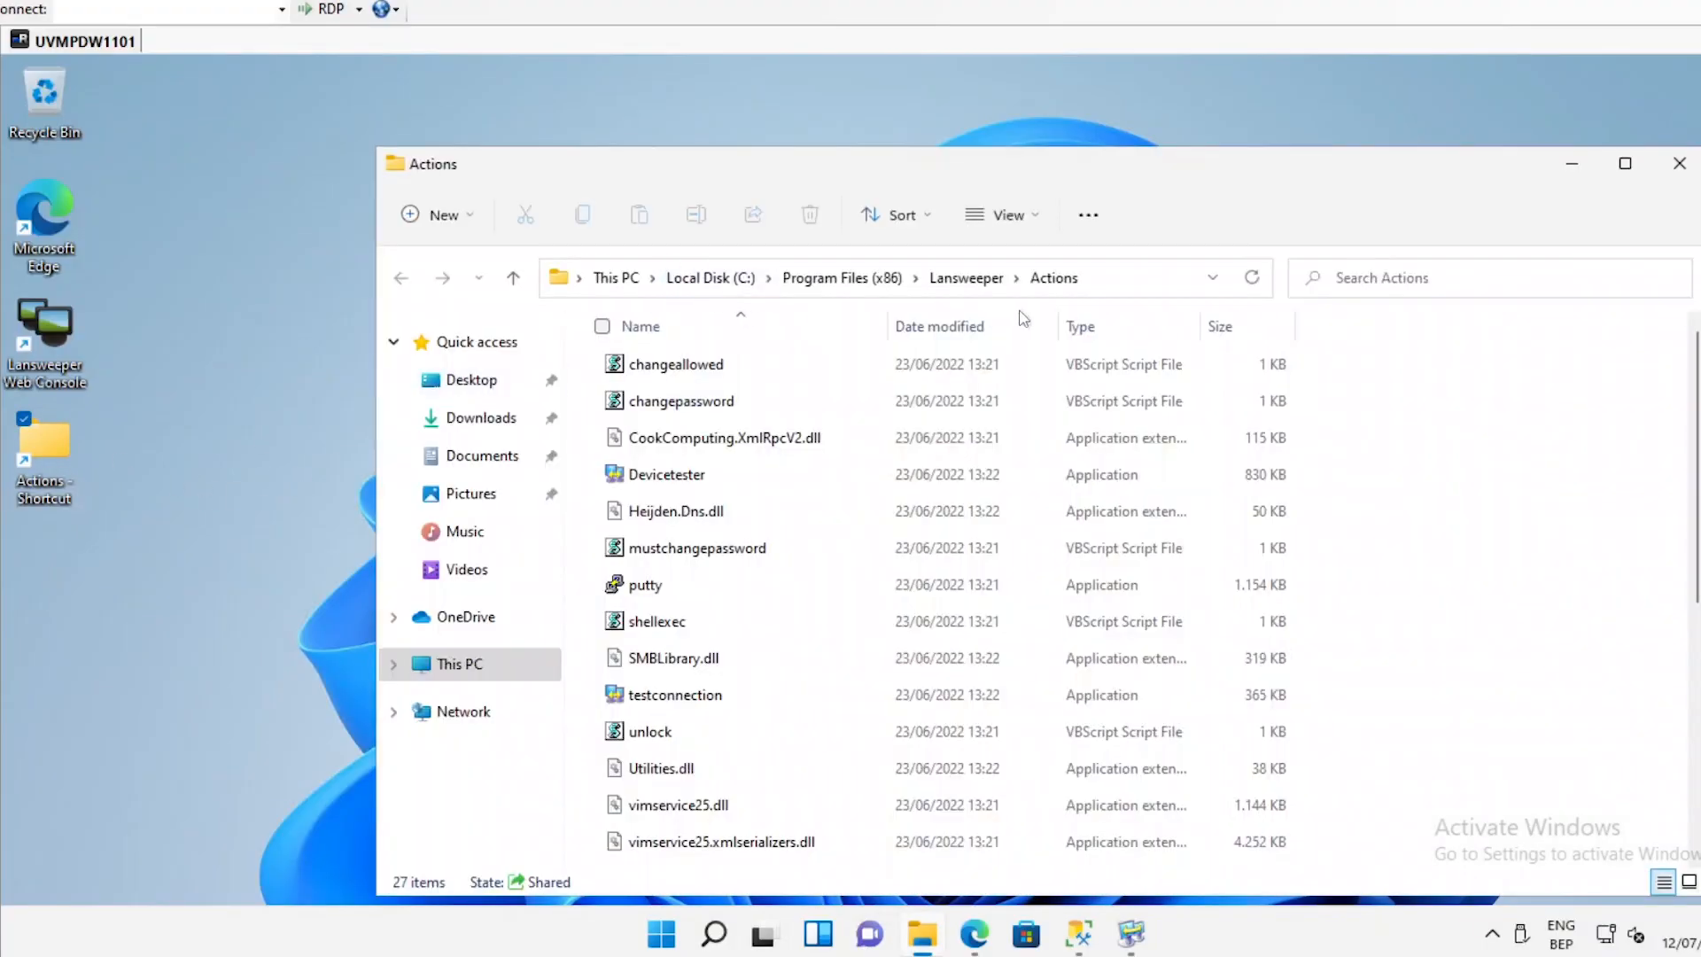
Run Devicetester from the Lansweeper Actions folder, scan the device at 10.40.0.66, review its log and close the tool
double_click(704, 479)
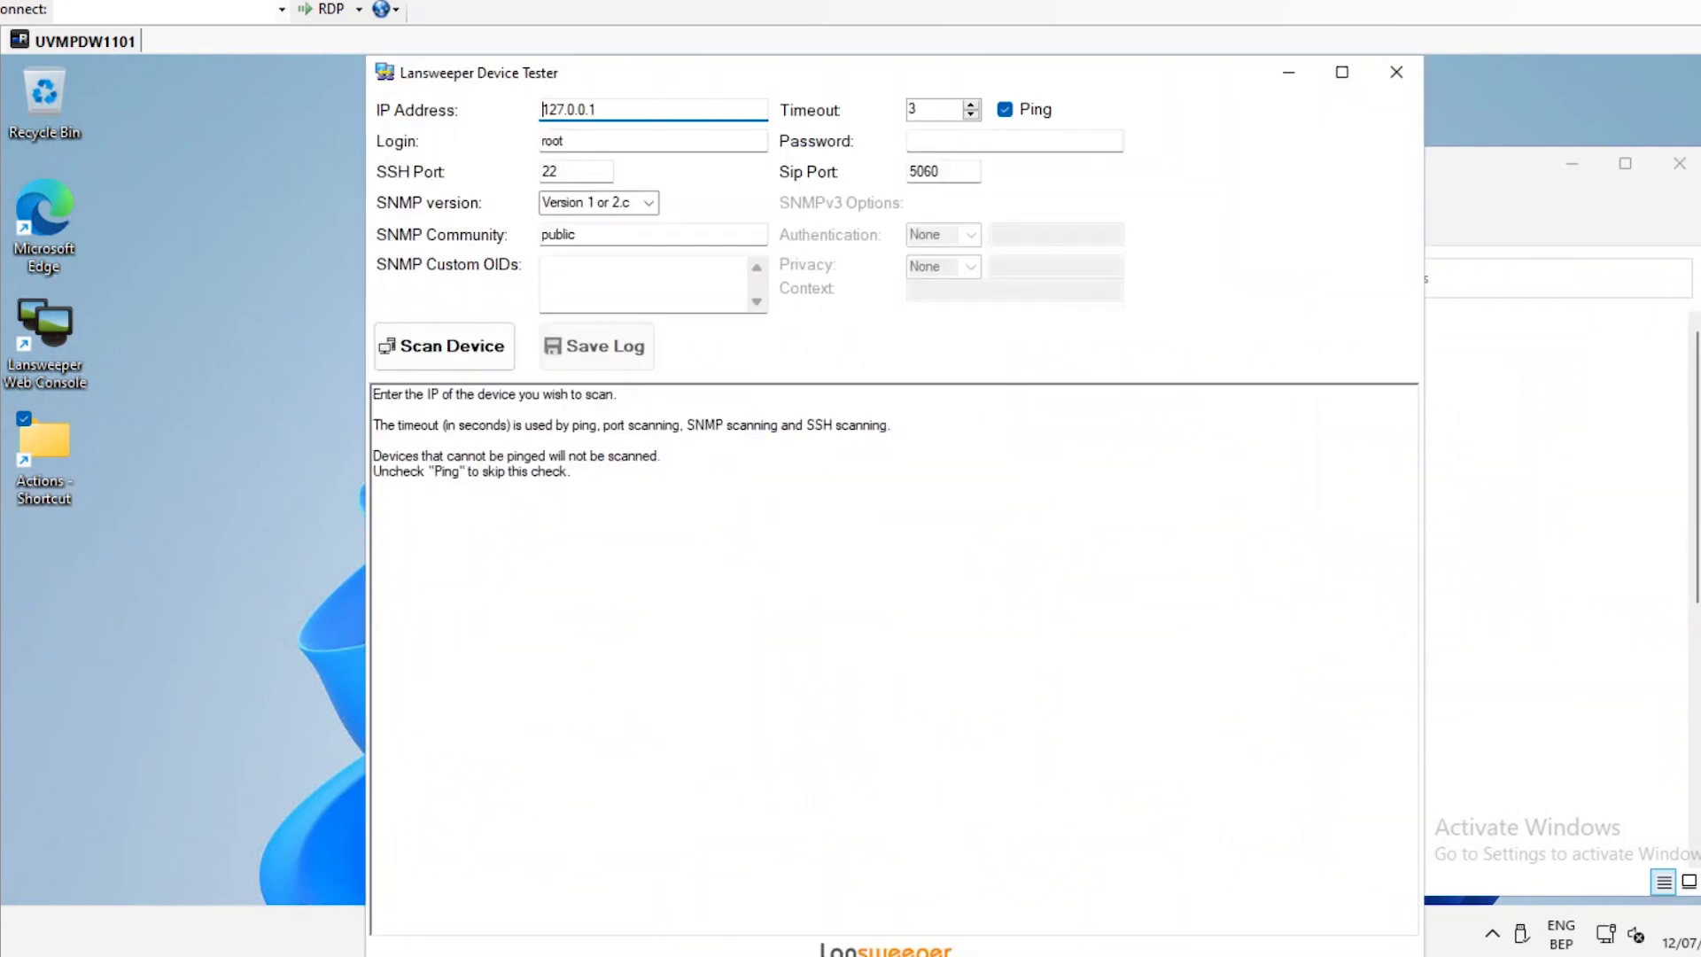
type("10.40.0.66")
left_click(420, 366)
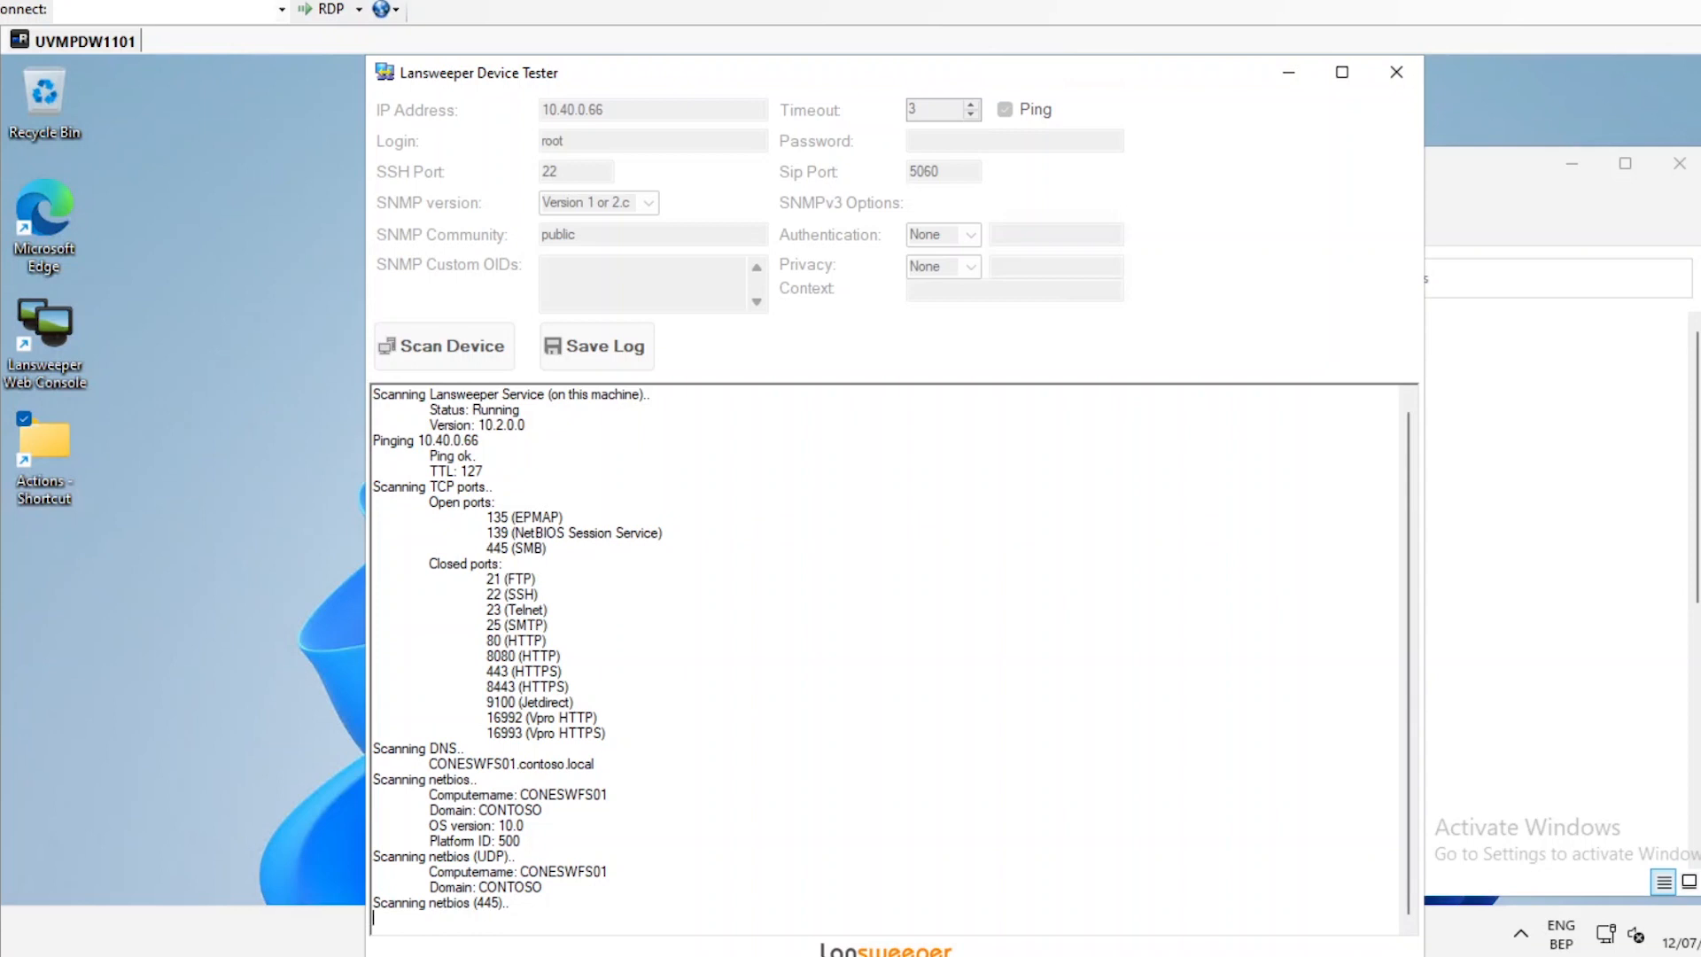
scroll(891, 660, "up", 1)
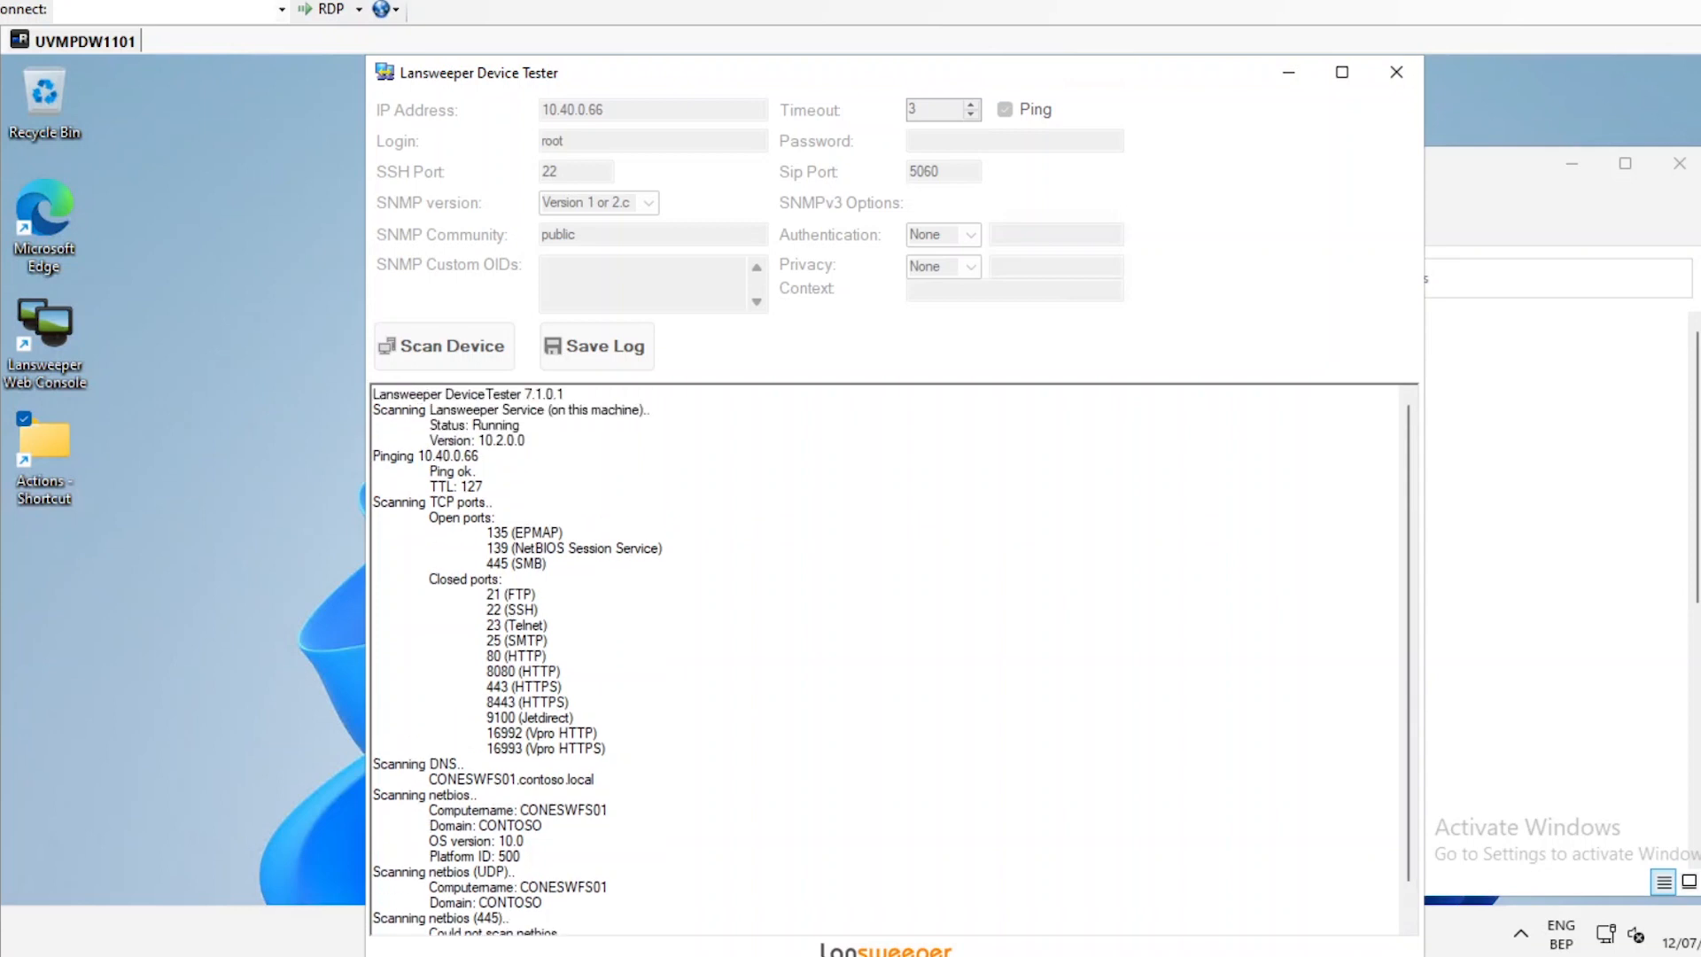
left_click_drag(696, 73, 378, 73)
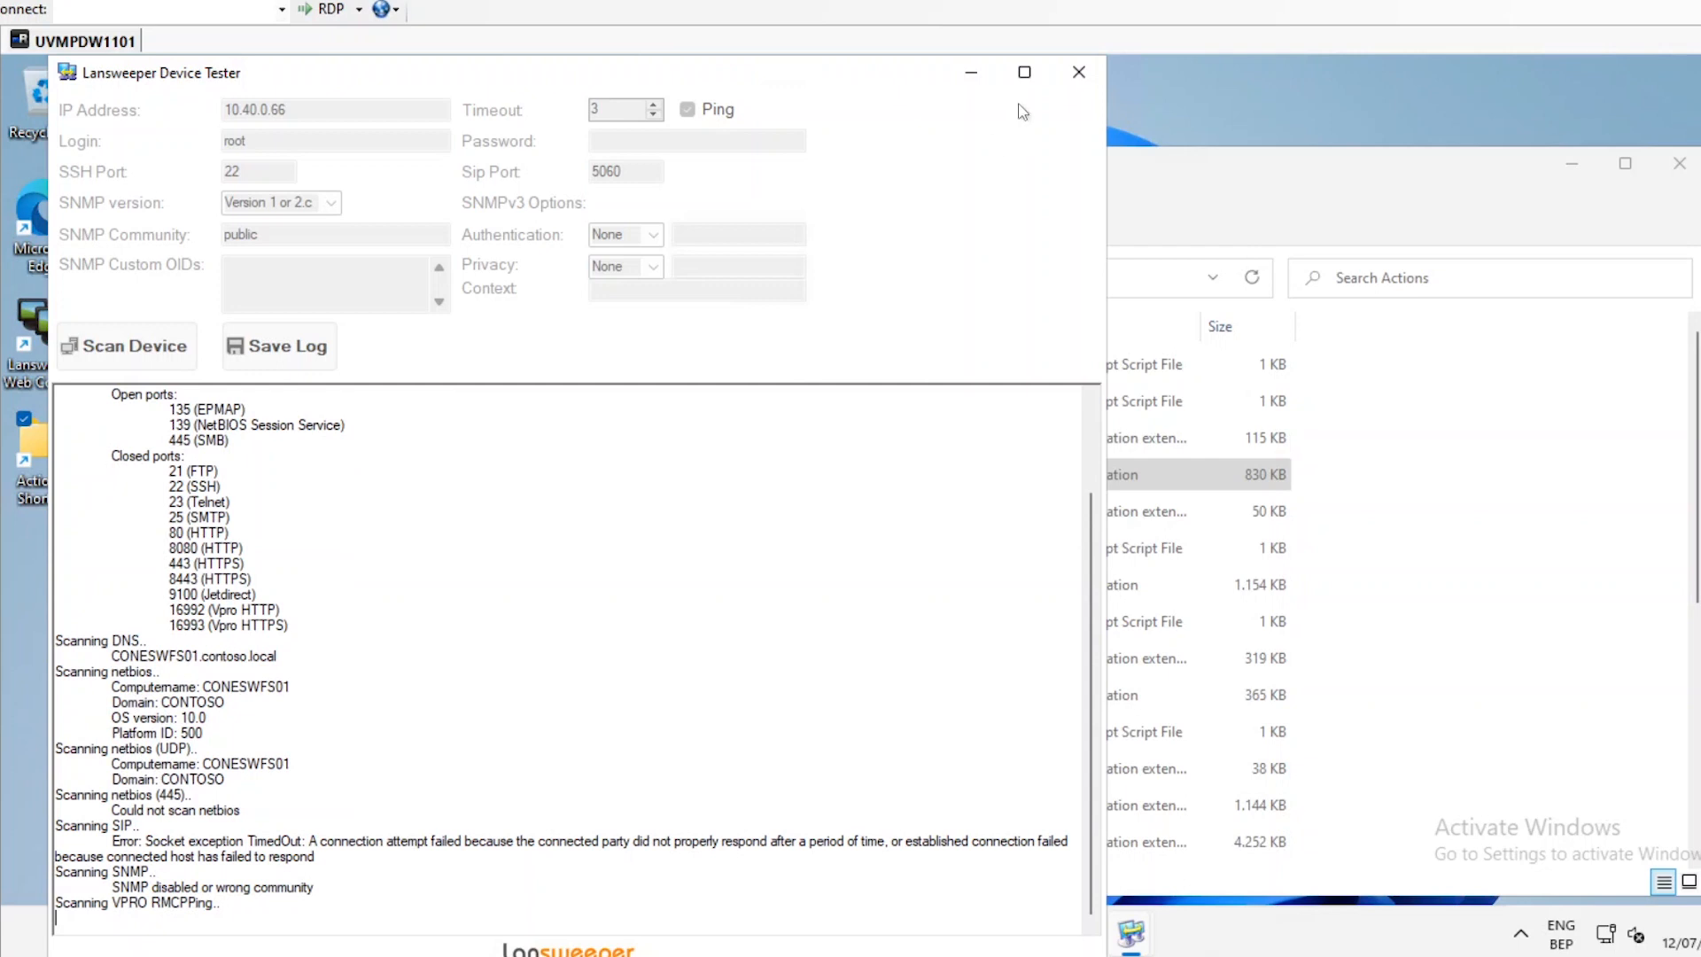
left_click(1079, 72)
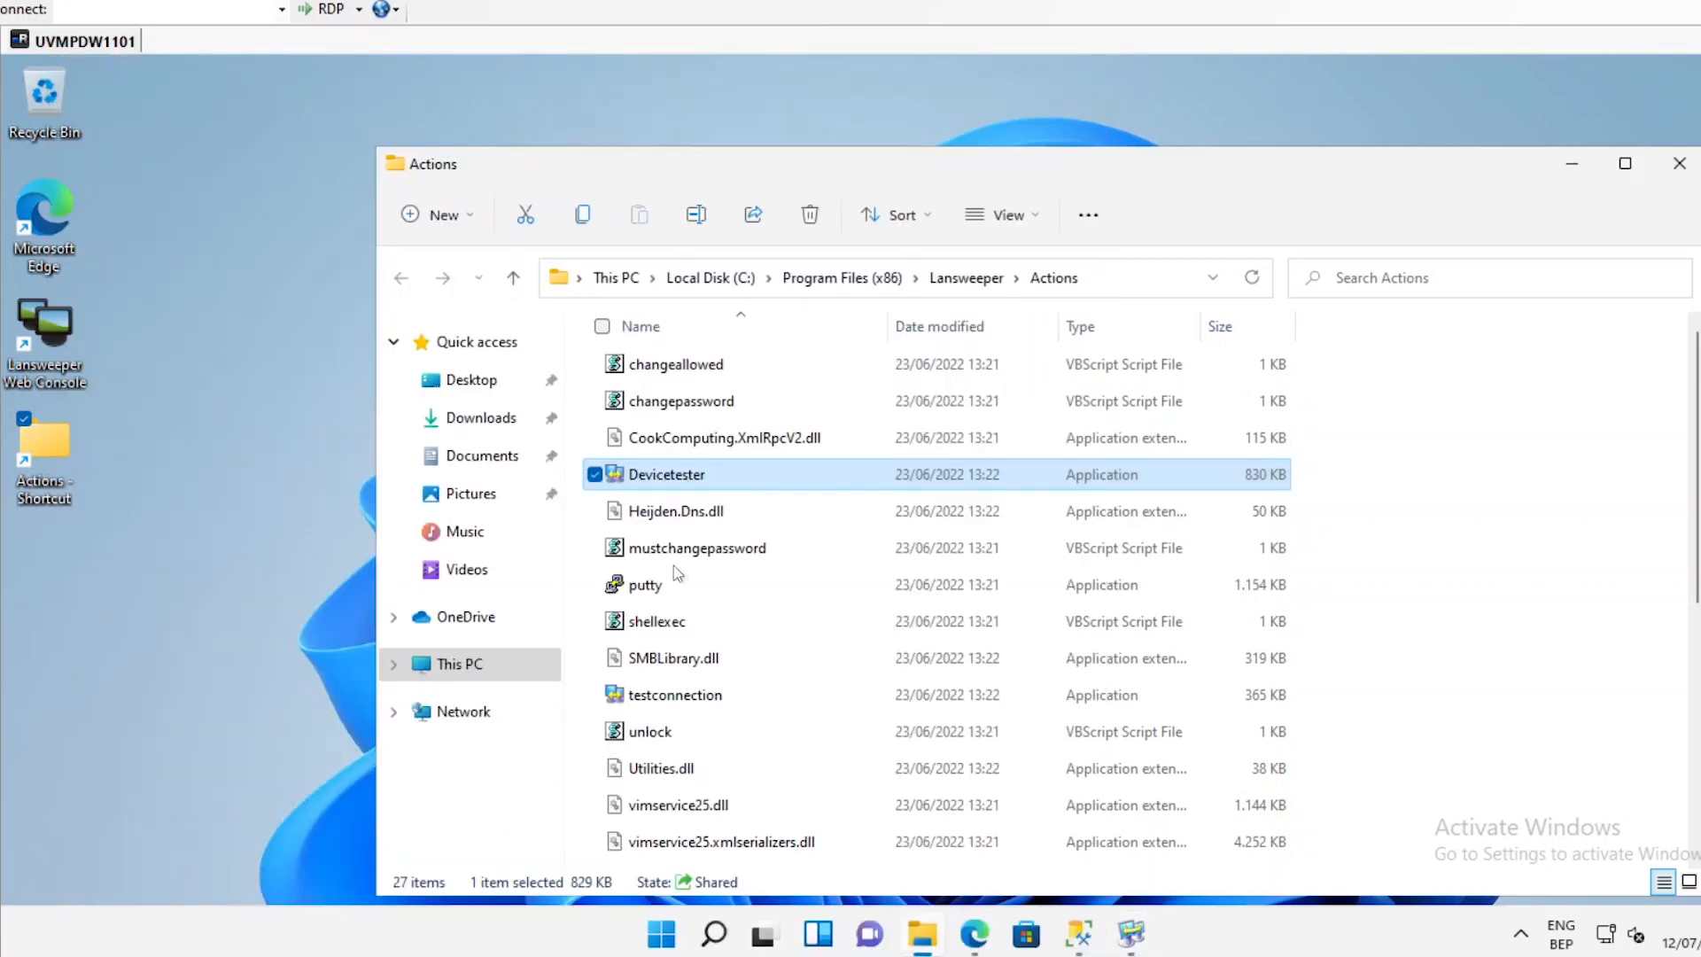
Start testconnection from the Actions folder and set the remote computer to 10.40.0.66
scroll(691, 621, "down", 3)
left_click(644, 374)
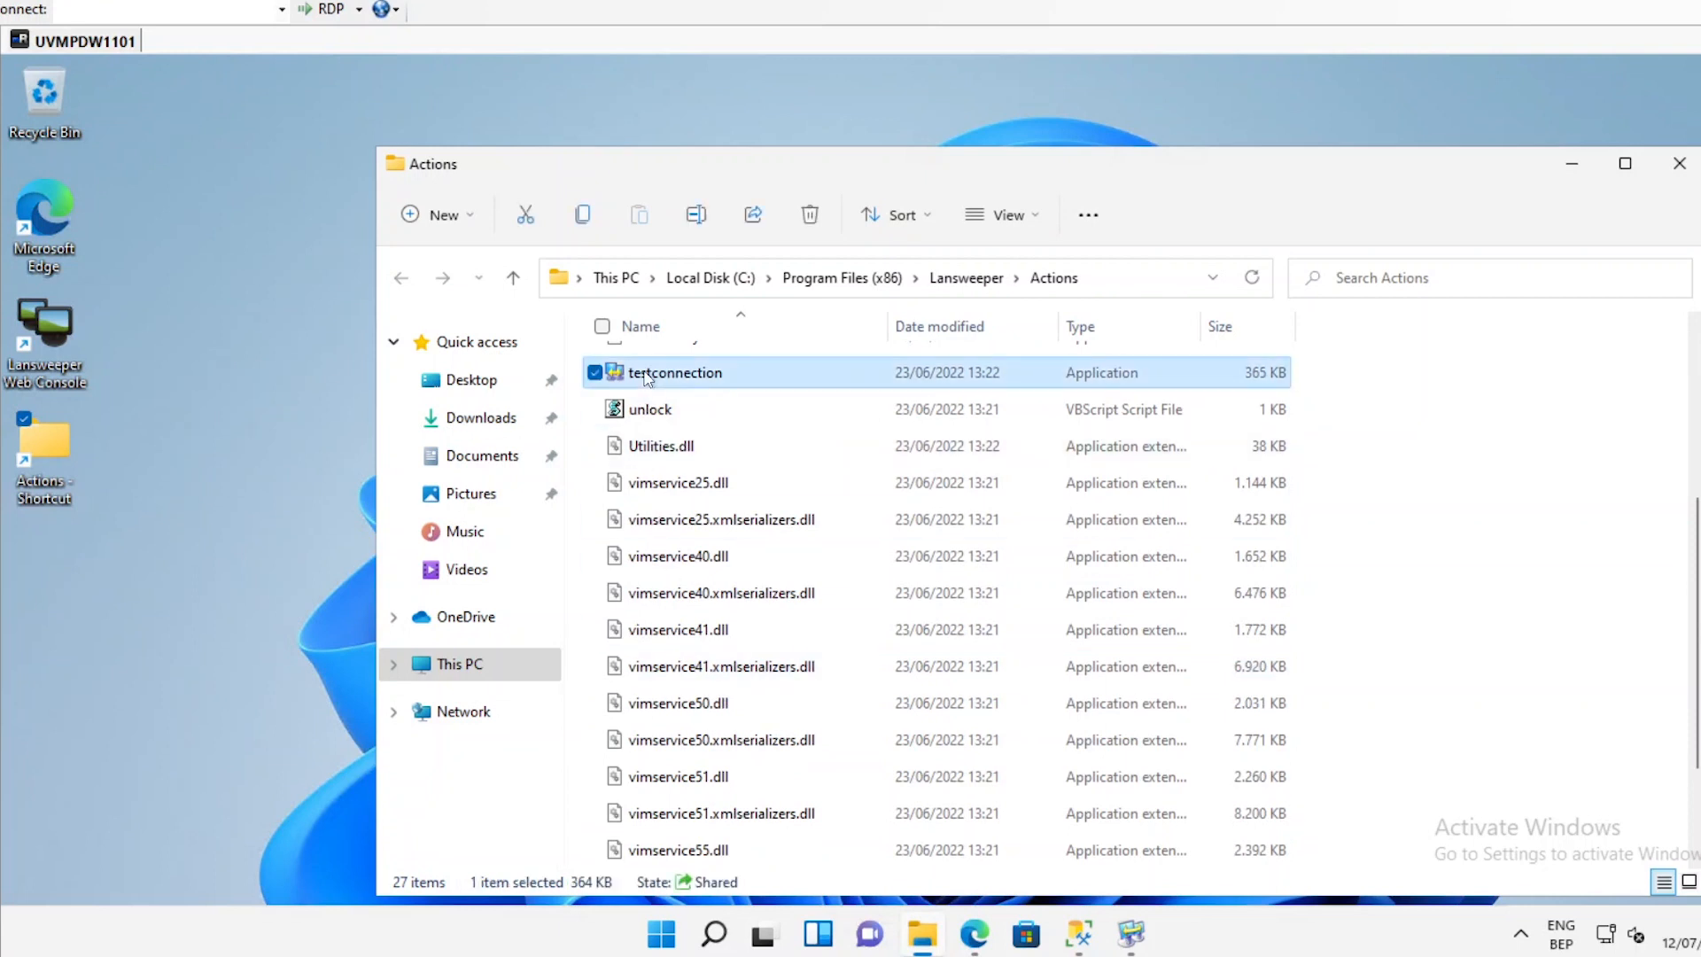
double_click(644, 374)
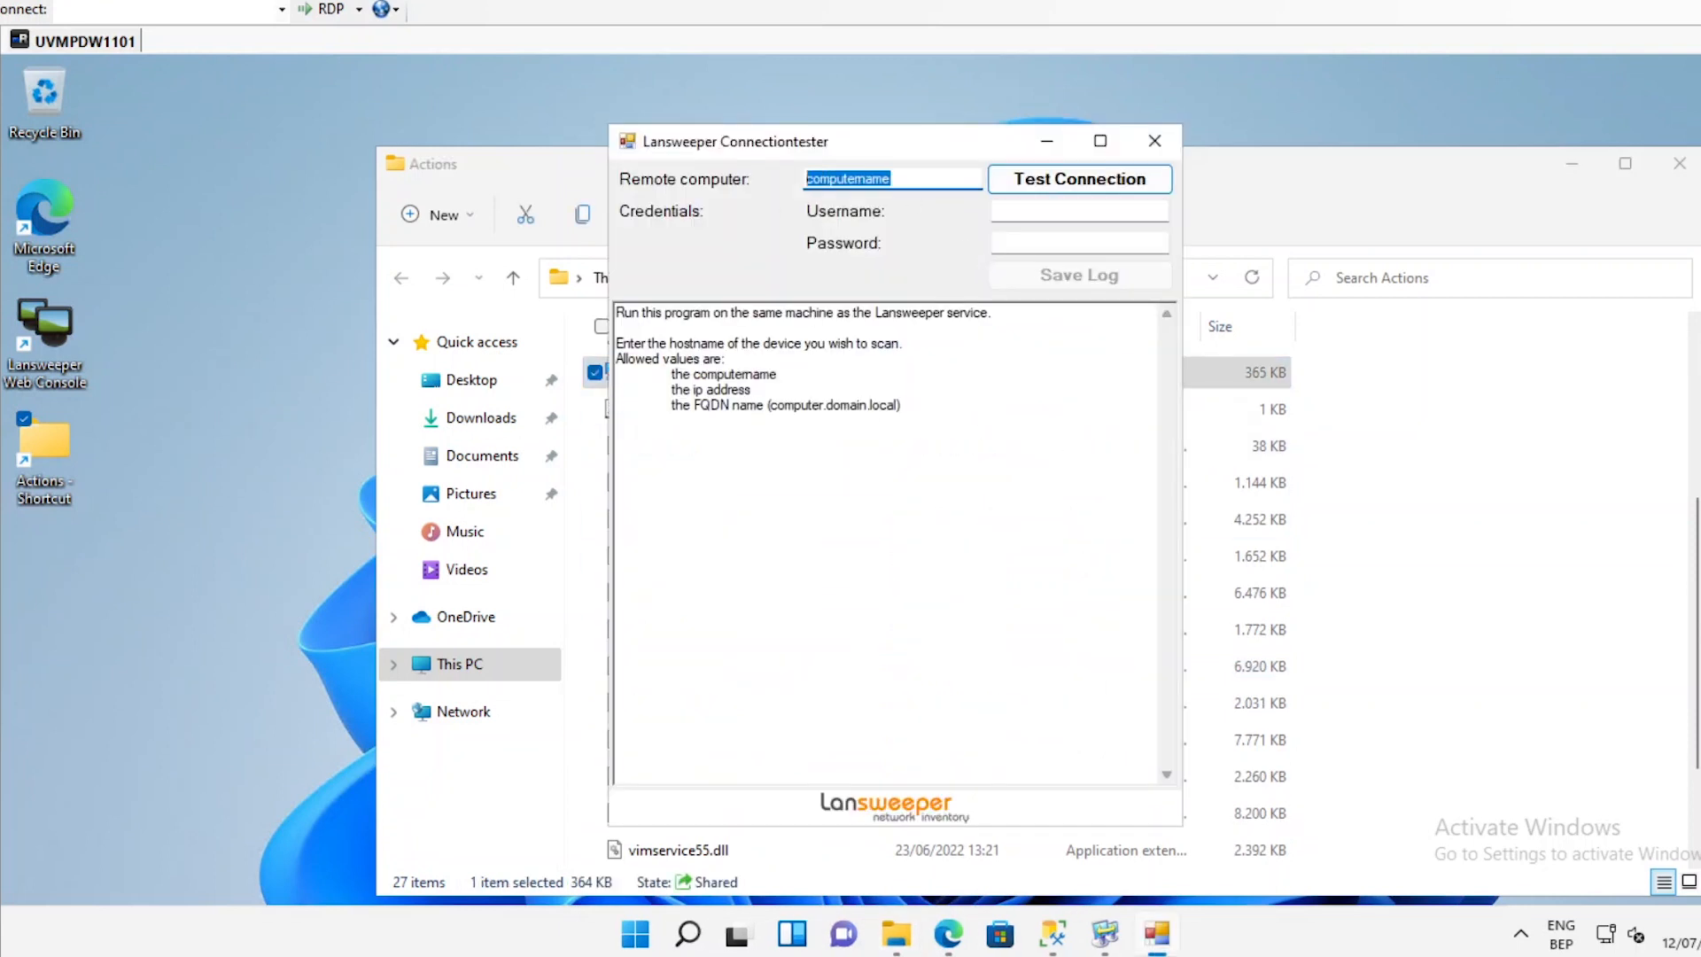
type("10.40.0.66")
key("Tab")
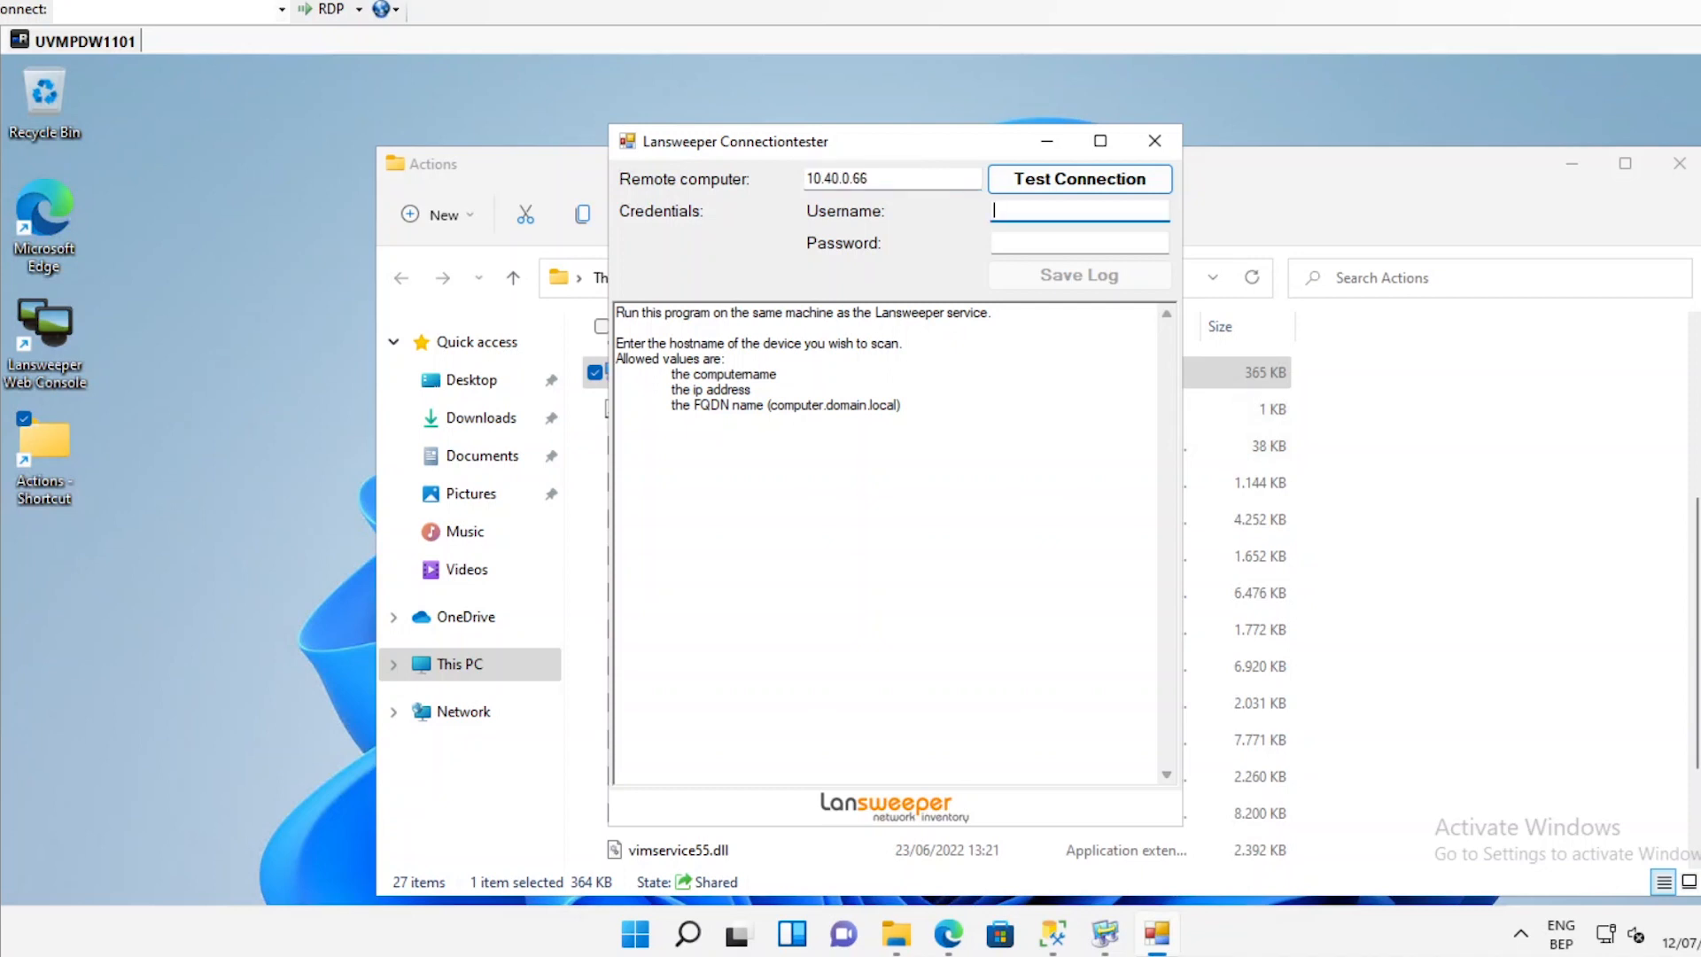
Enter the username LAB\SVC-BP-SCAN-GENERAL and the account password, run the connection test and review the remote WMI access results
type("LAB\\SVC-BP-SCAN-GENERAL")
key("Tab")
key("ctrl+v")
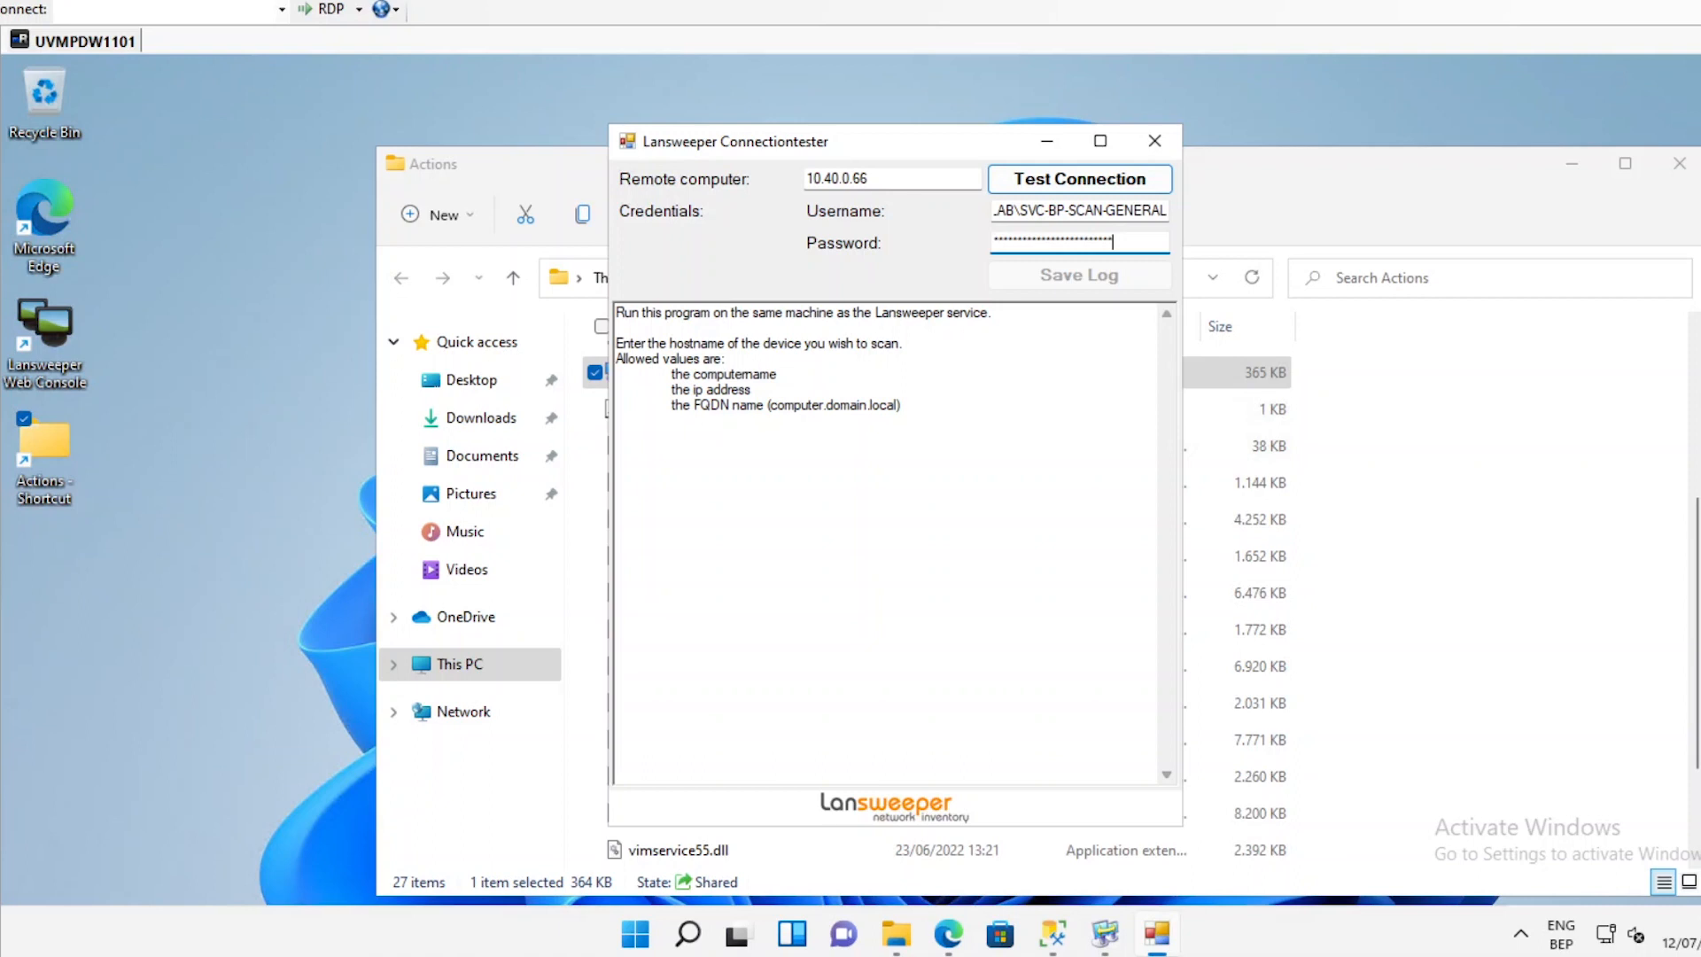
left_click(1048, 182)
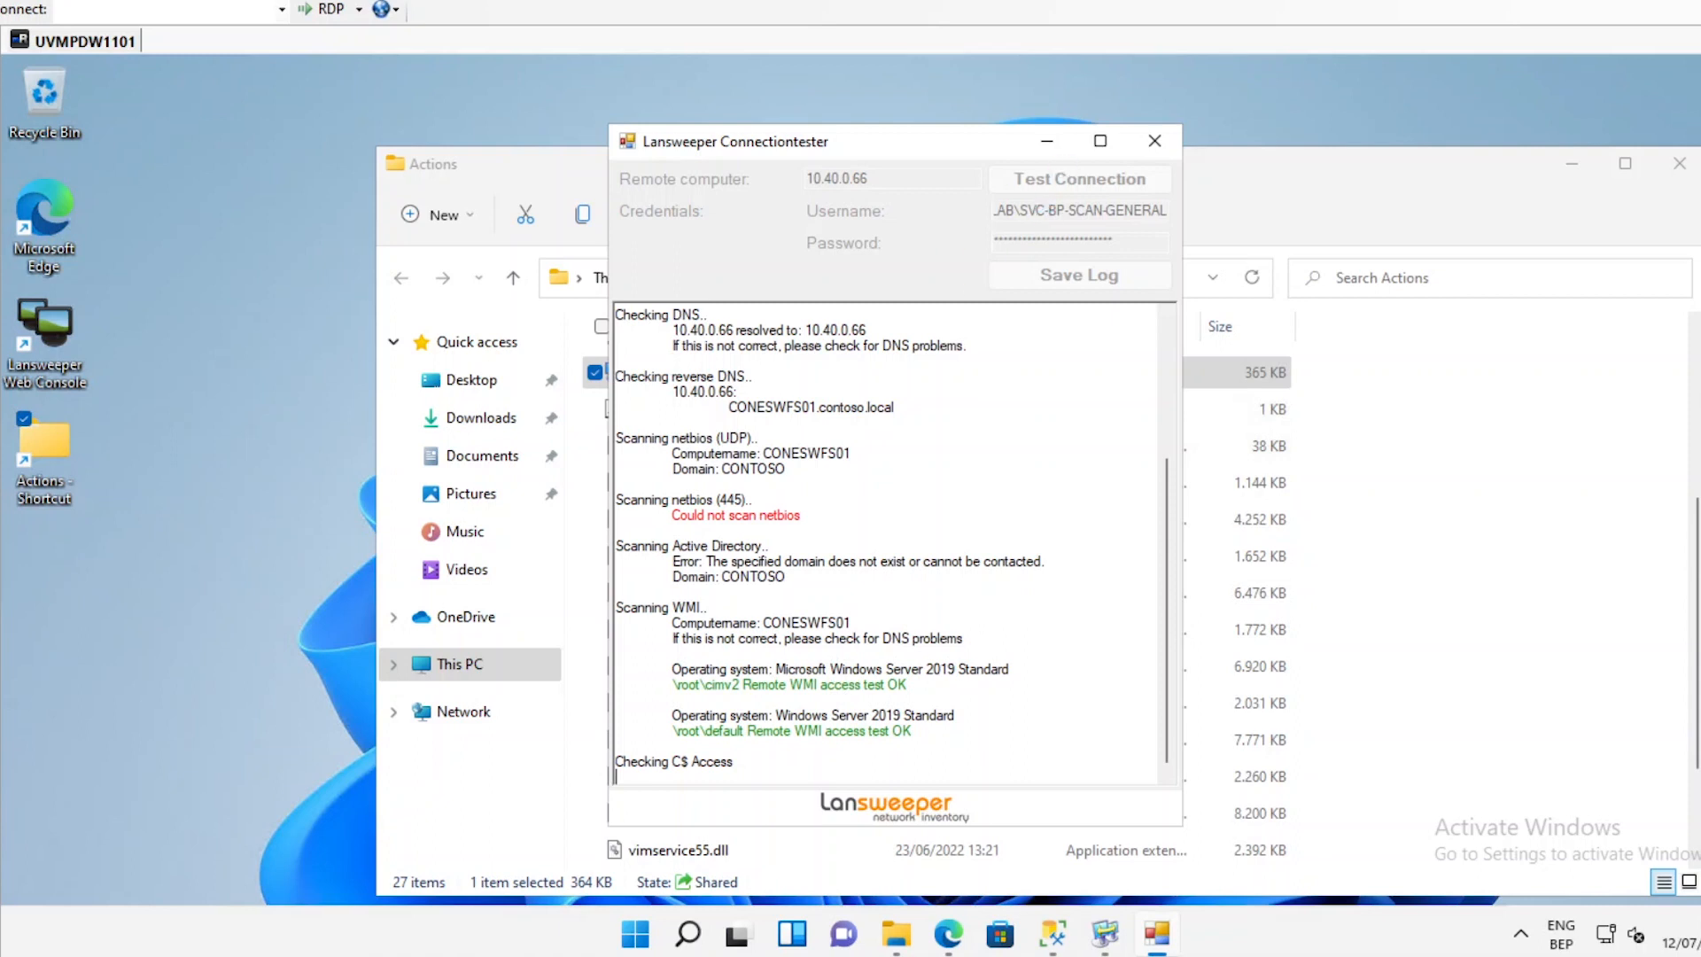
left_click_drag(906, 685, 791, 685)
left_click(743, 685)
scroll(886, 532, "up", 5)
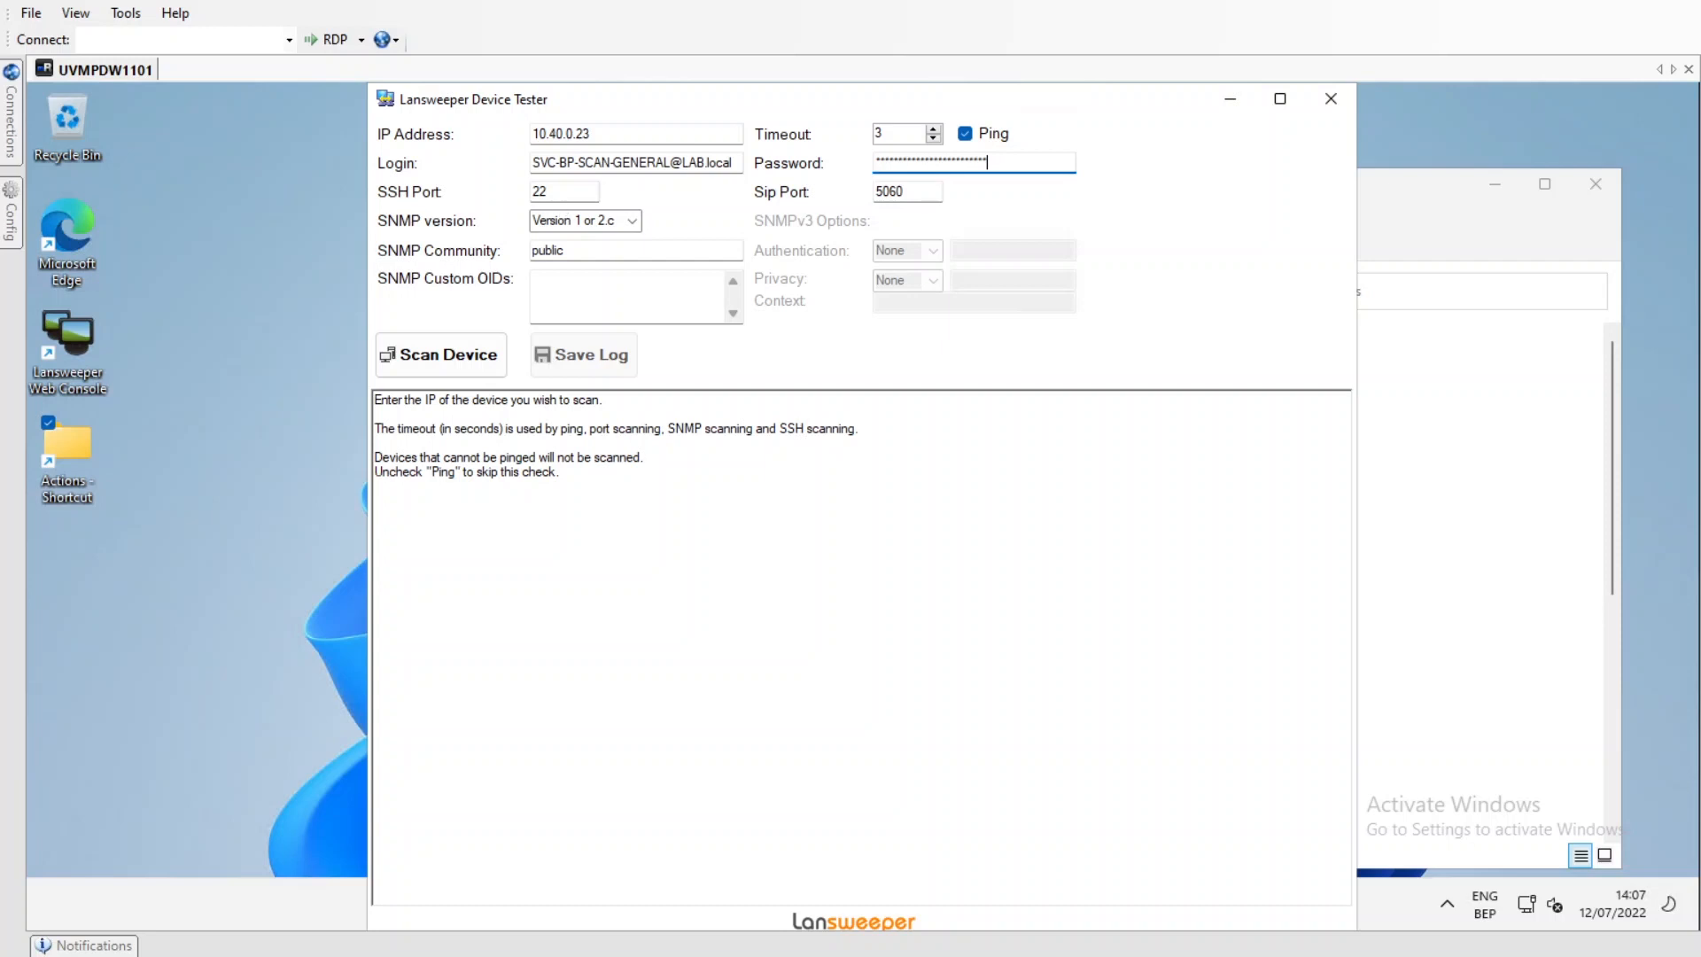
Scan the Linux device at 10.40.0.23 with the Device Tester and review the open ports and SSH section of the log
left_click(451, 363)
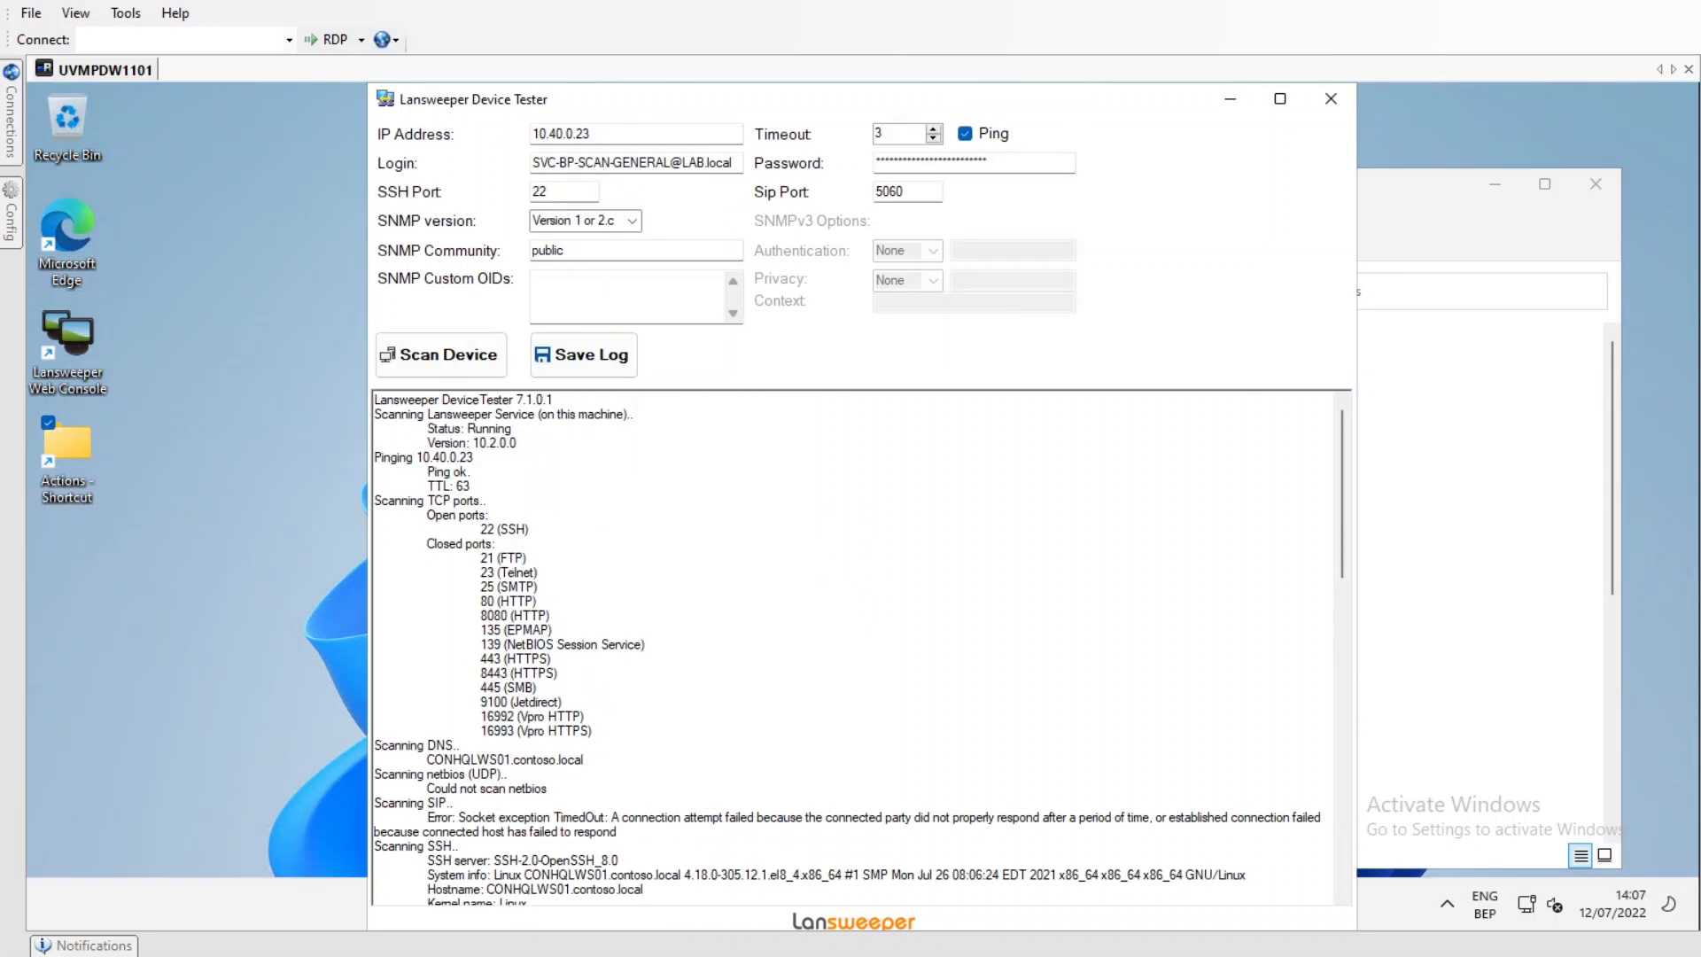
left_click_drag(481, 529, 532, 529)
left_click(530, 529)
scroll(858, 649, "down", 7)
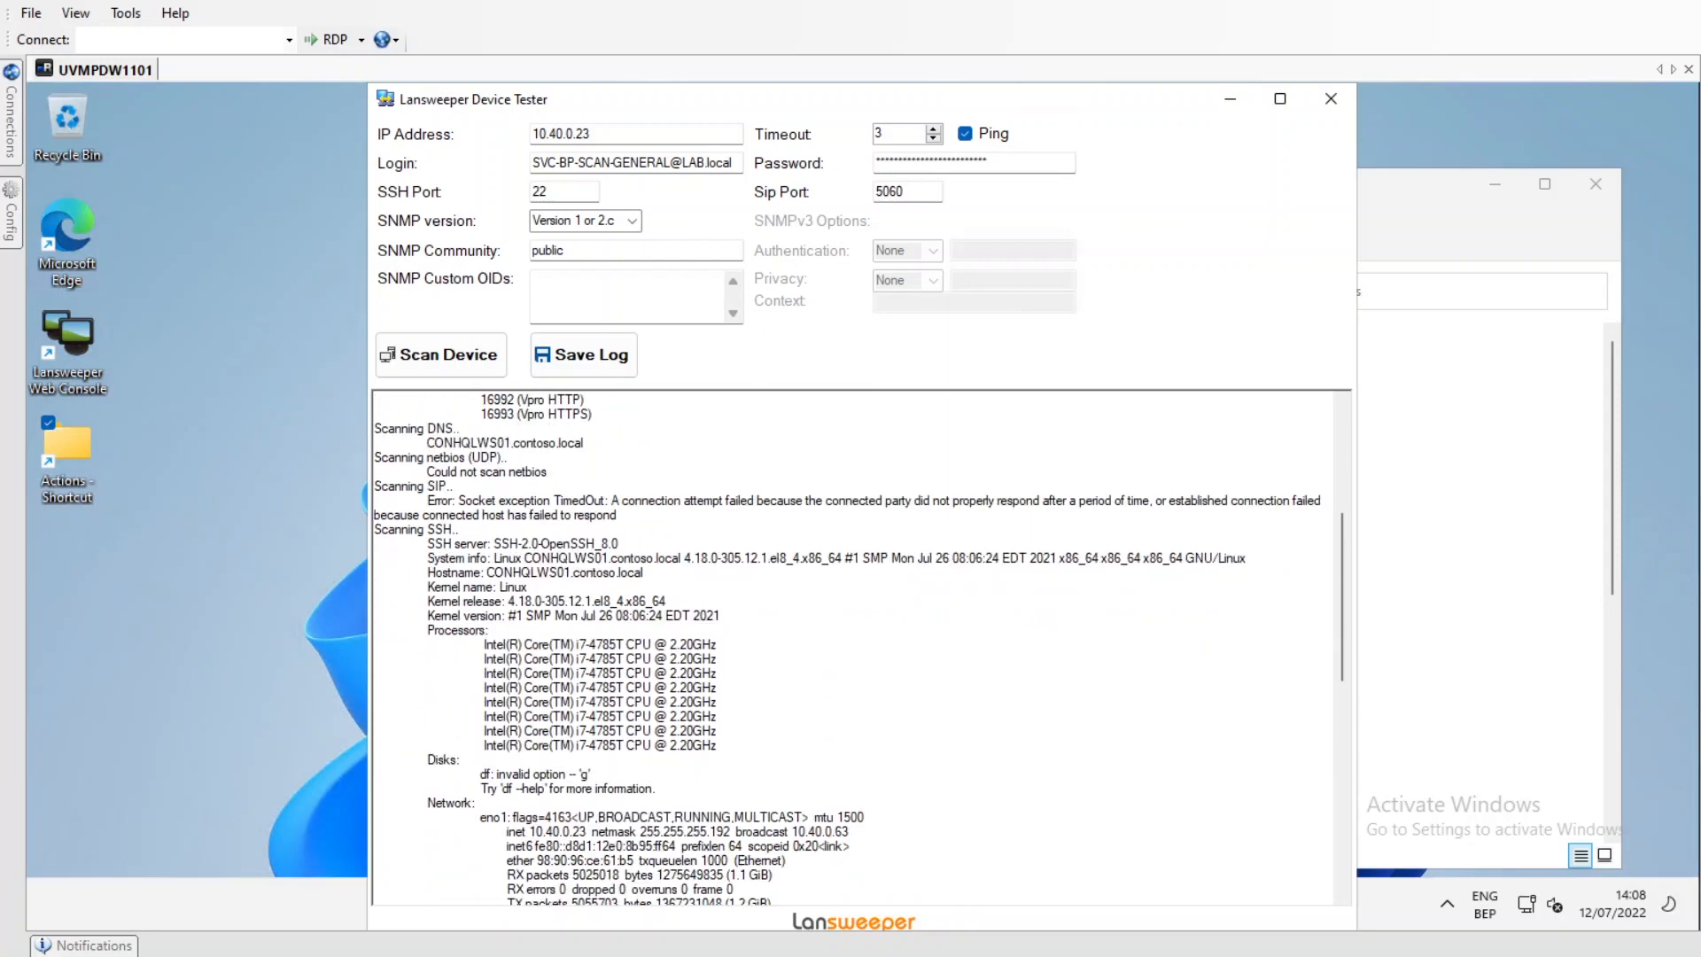
left_click_drag(375, 529, 667, 697)
left_click(453, 530)
left_click(667, 702)
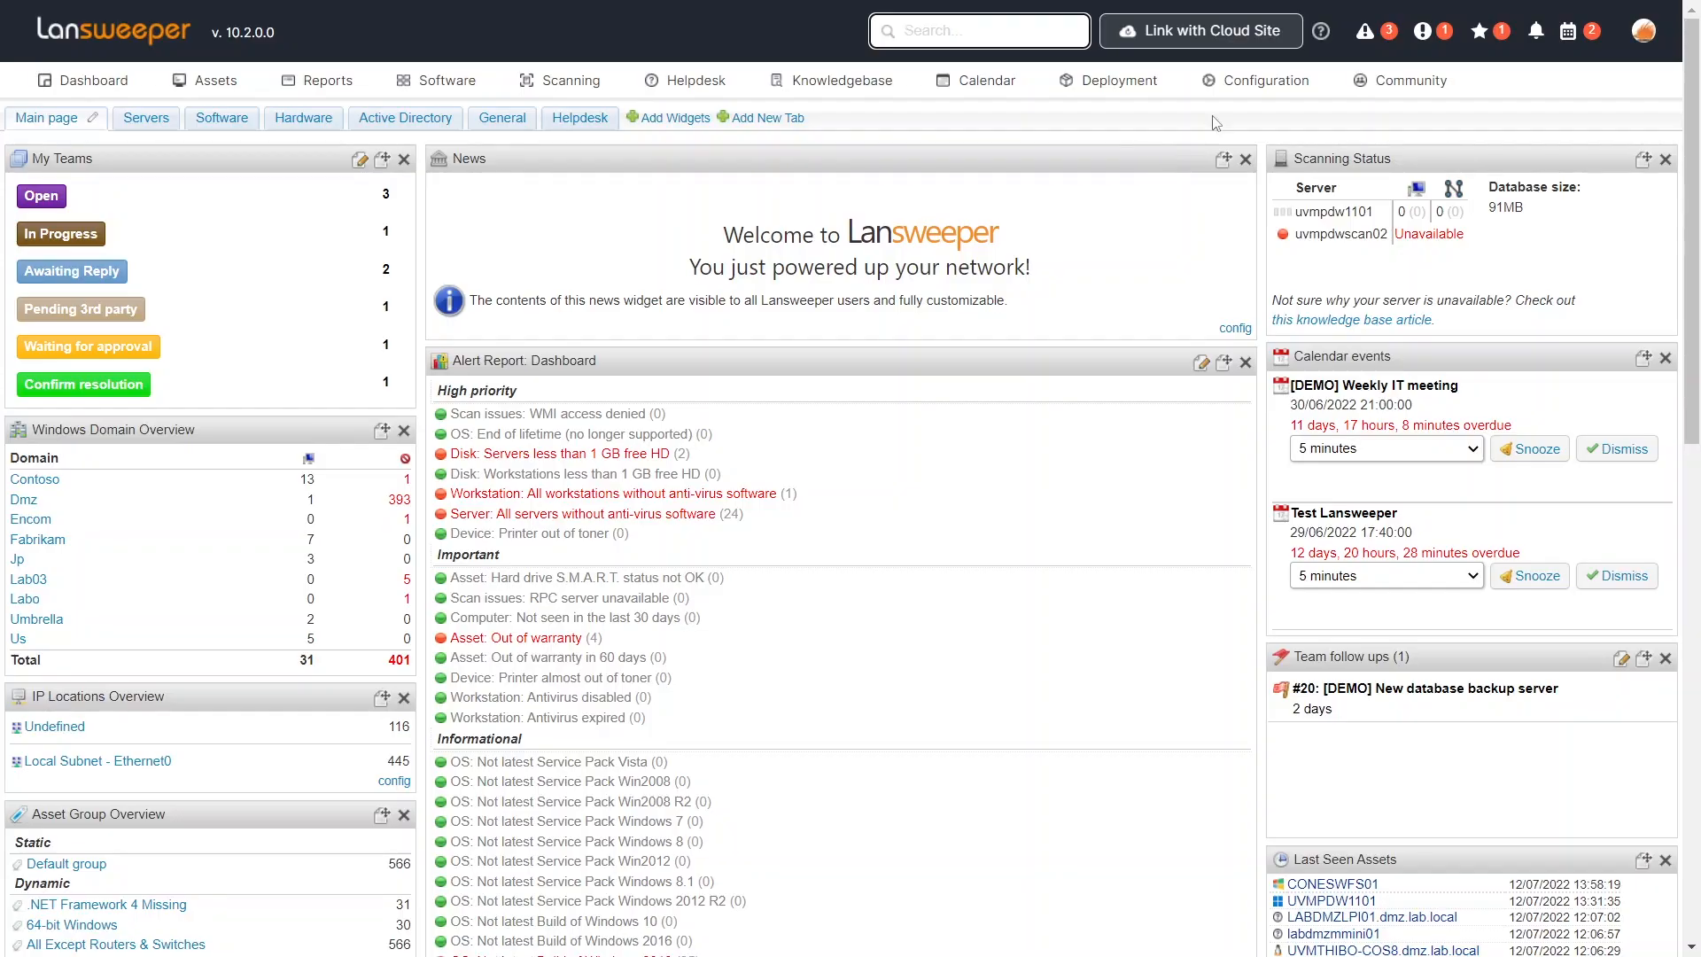
Open the server options for uvmpdw1101 and look through the cleanup, scan logging and proxy server settings
mouse_move(1258, 80)
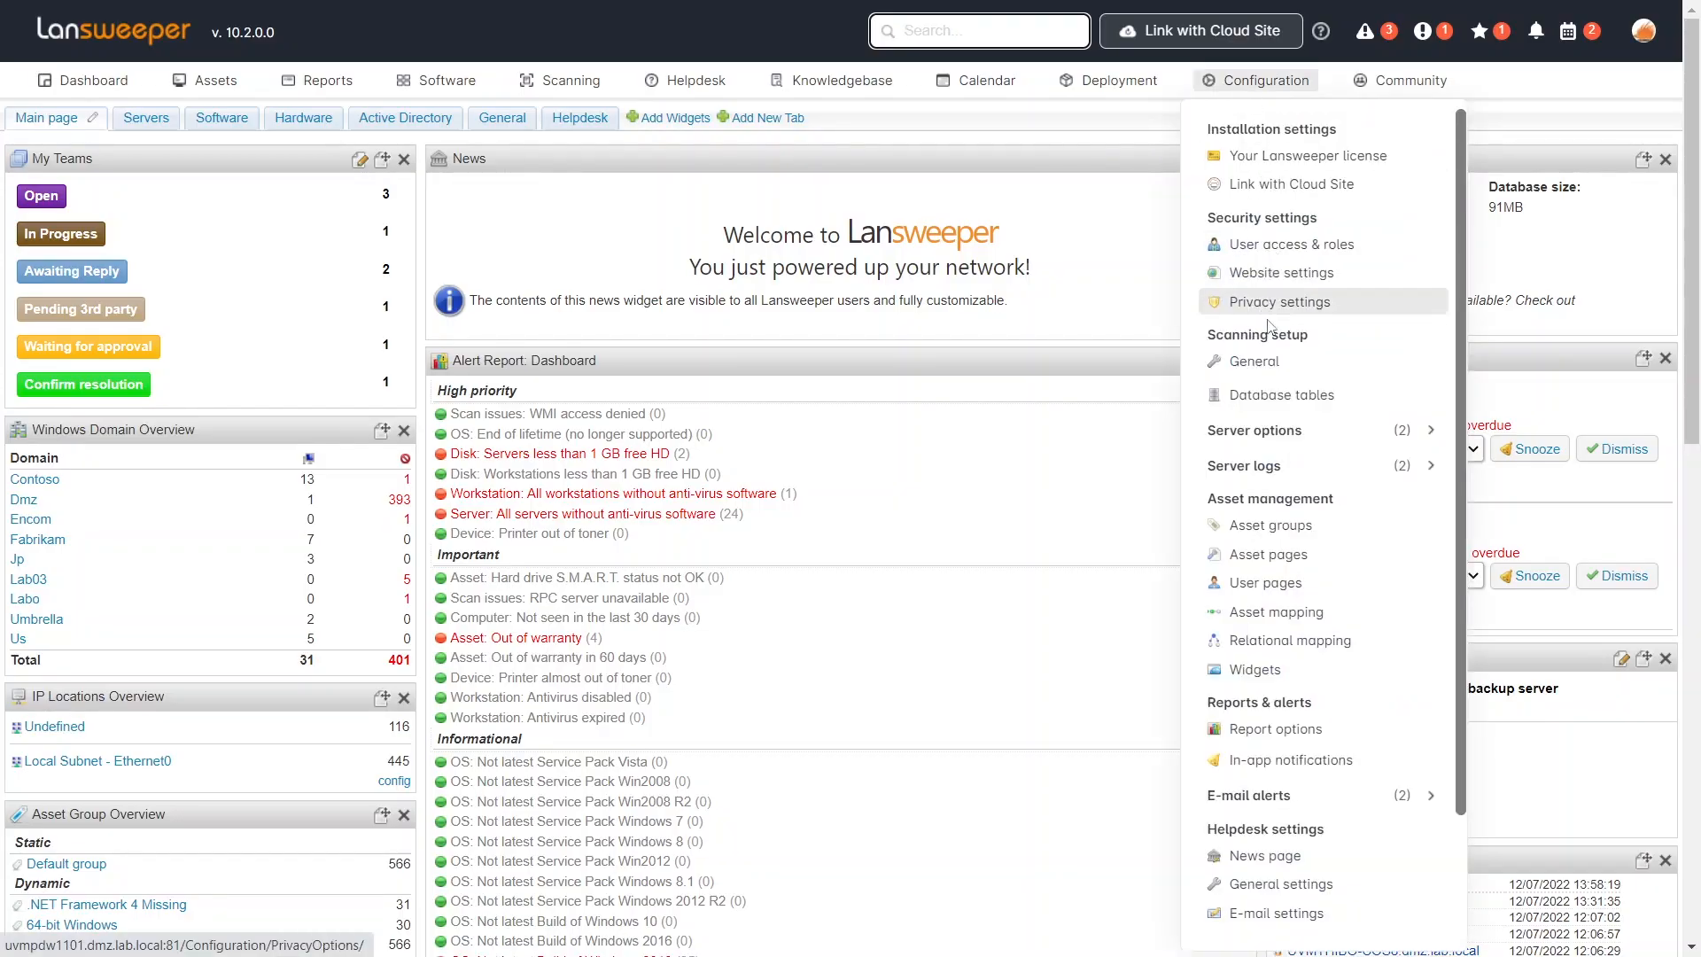
left_click(1267, 430)
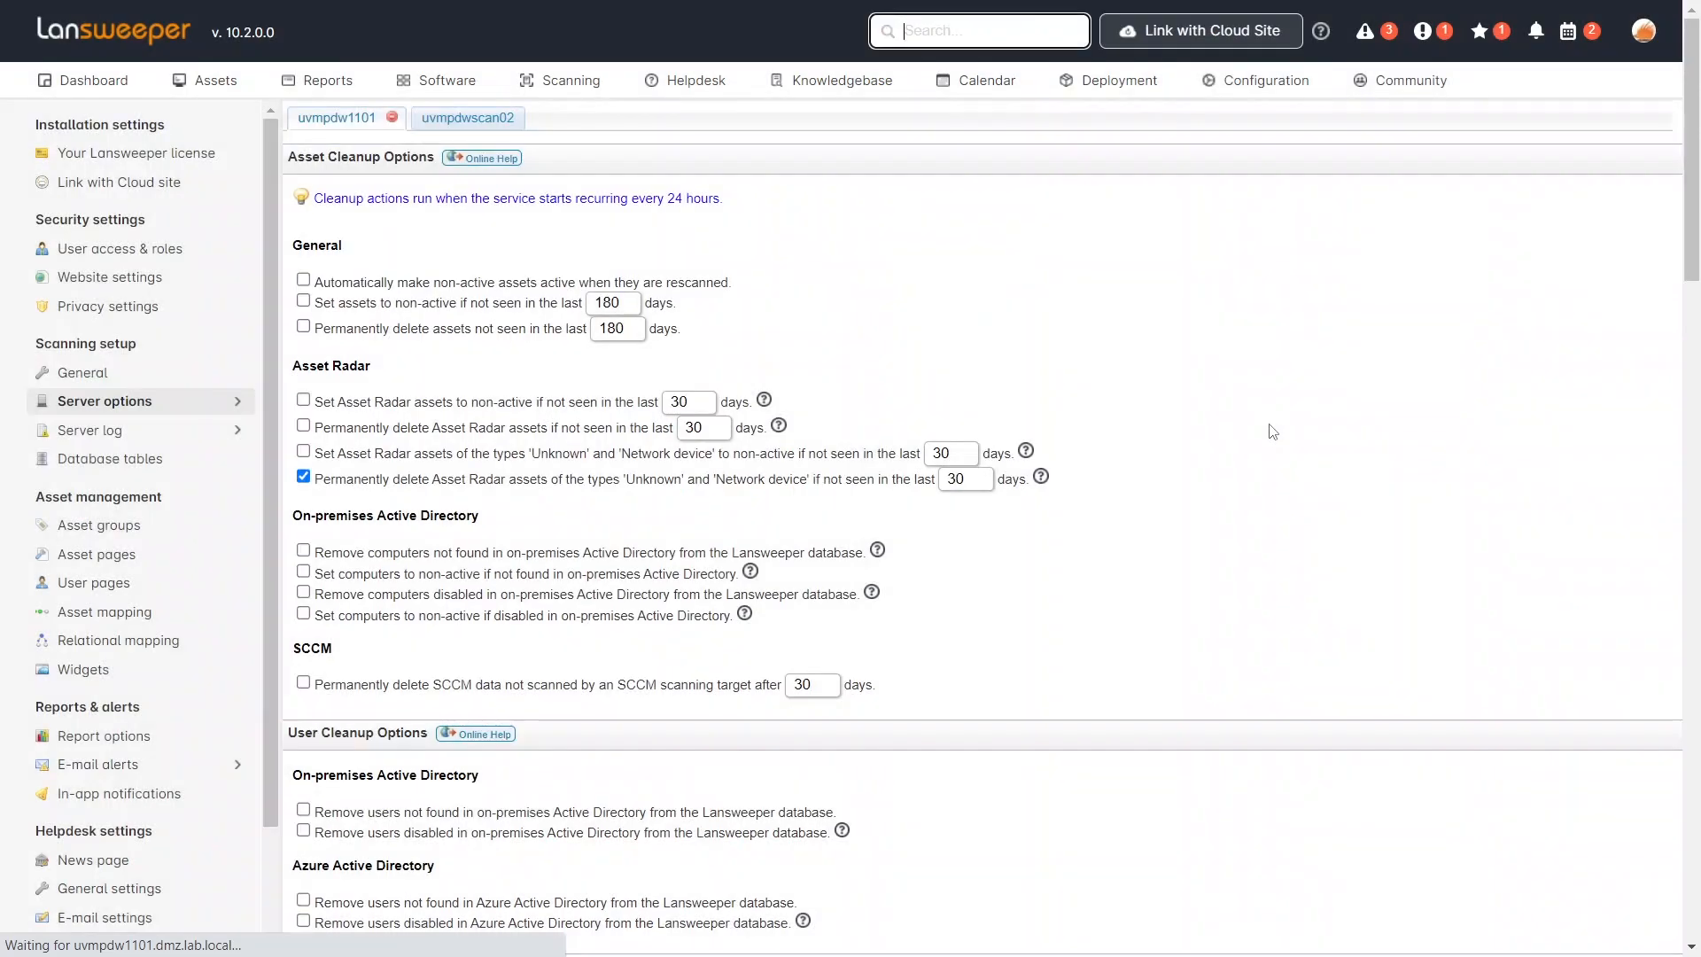
scroll(1176, 405, "down", 10)
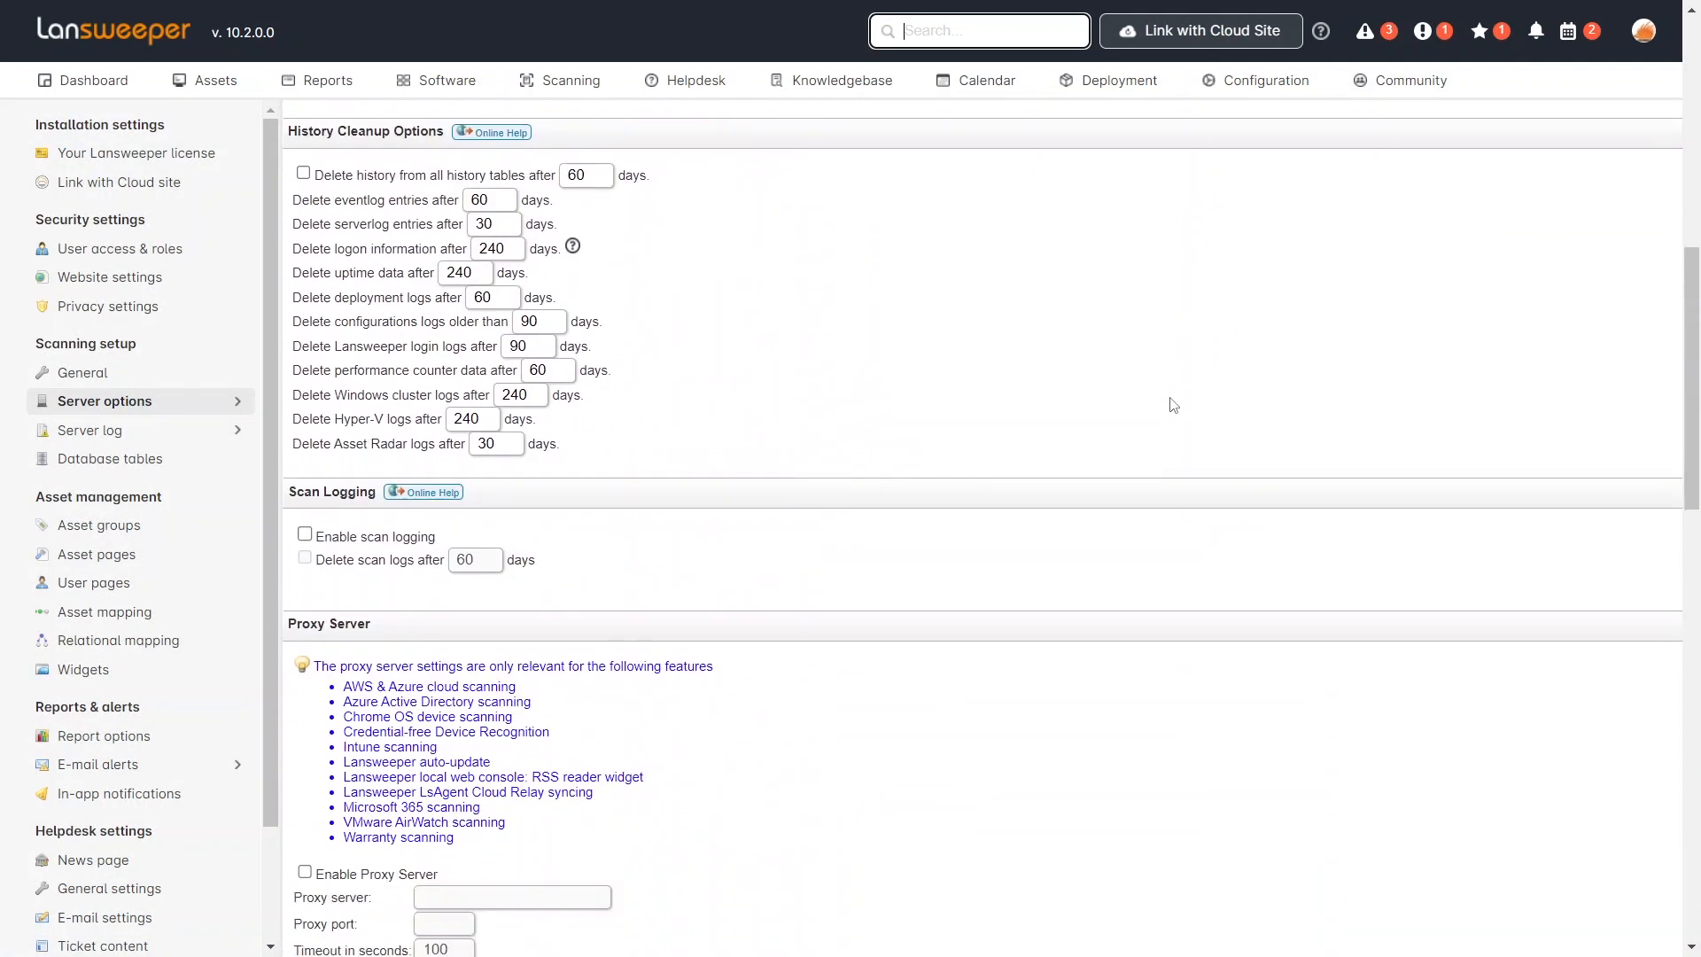
scroll(1174, 405, "down", 9)
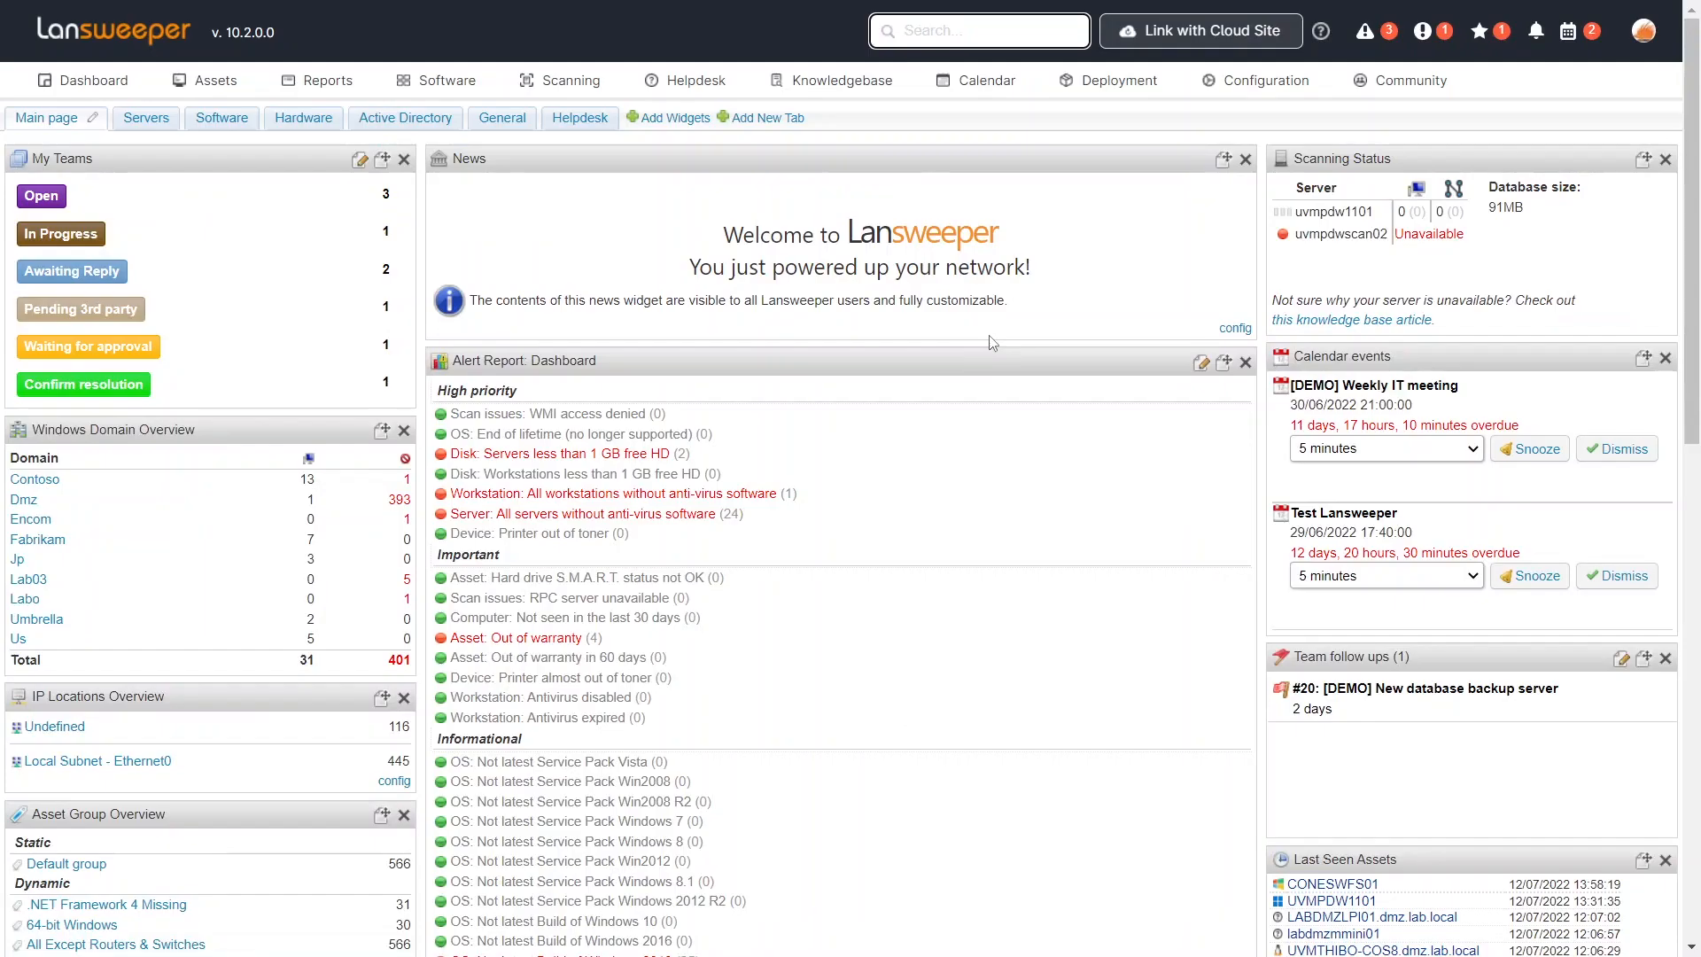
Open the Asset Radar compatibility and settings page for all scan servers
mouse_move(561, 87)
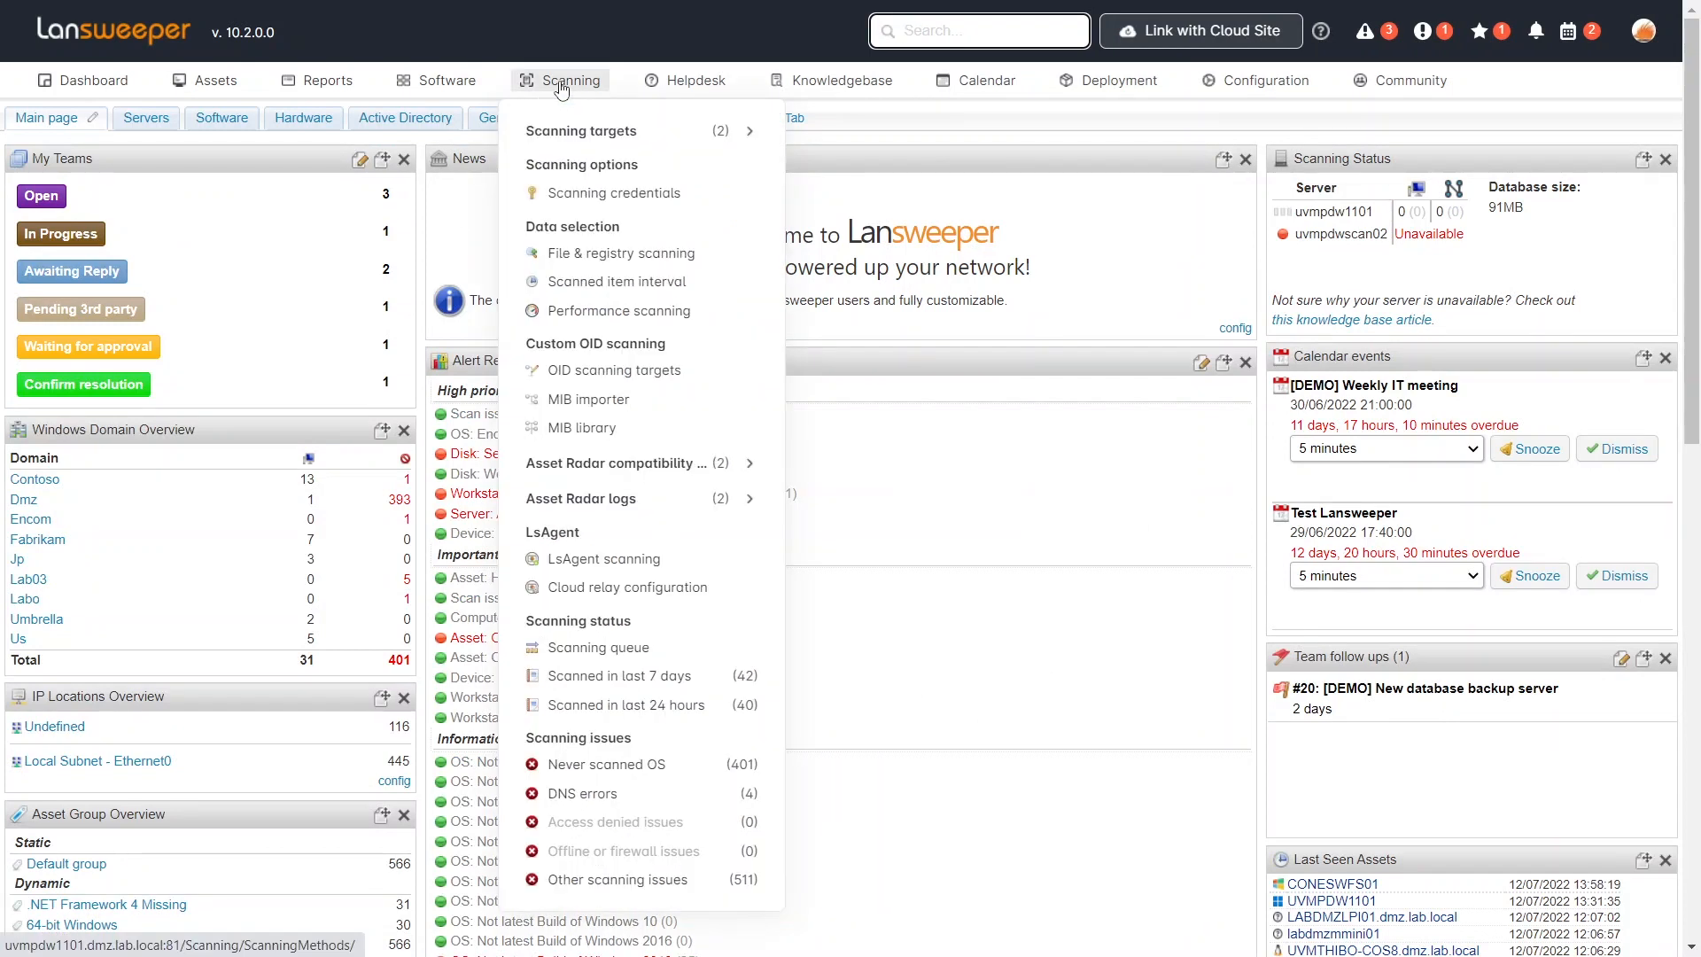
mouse_move(585, 471)
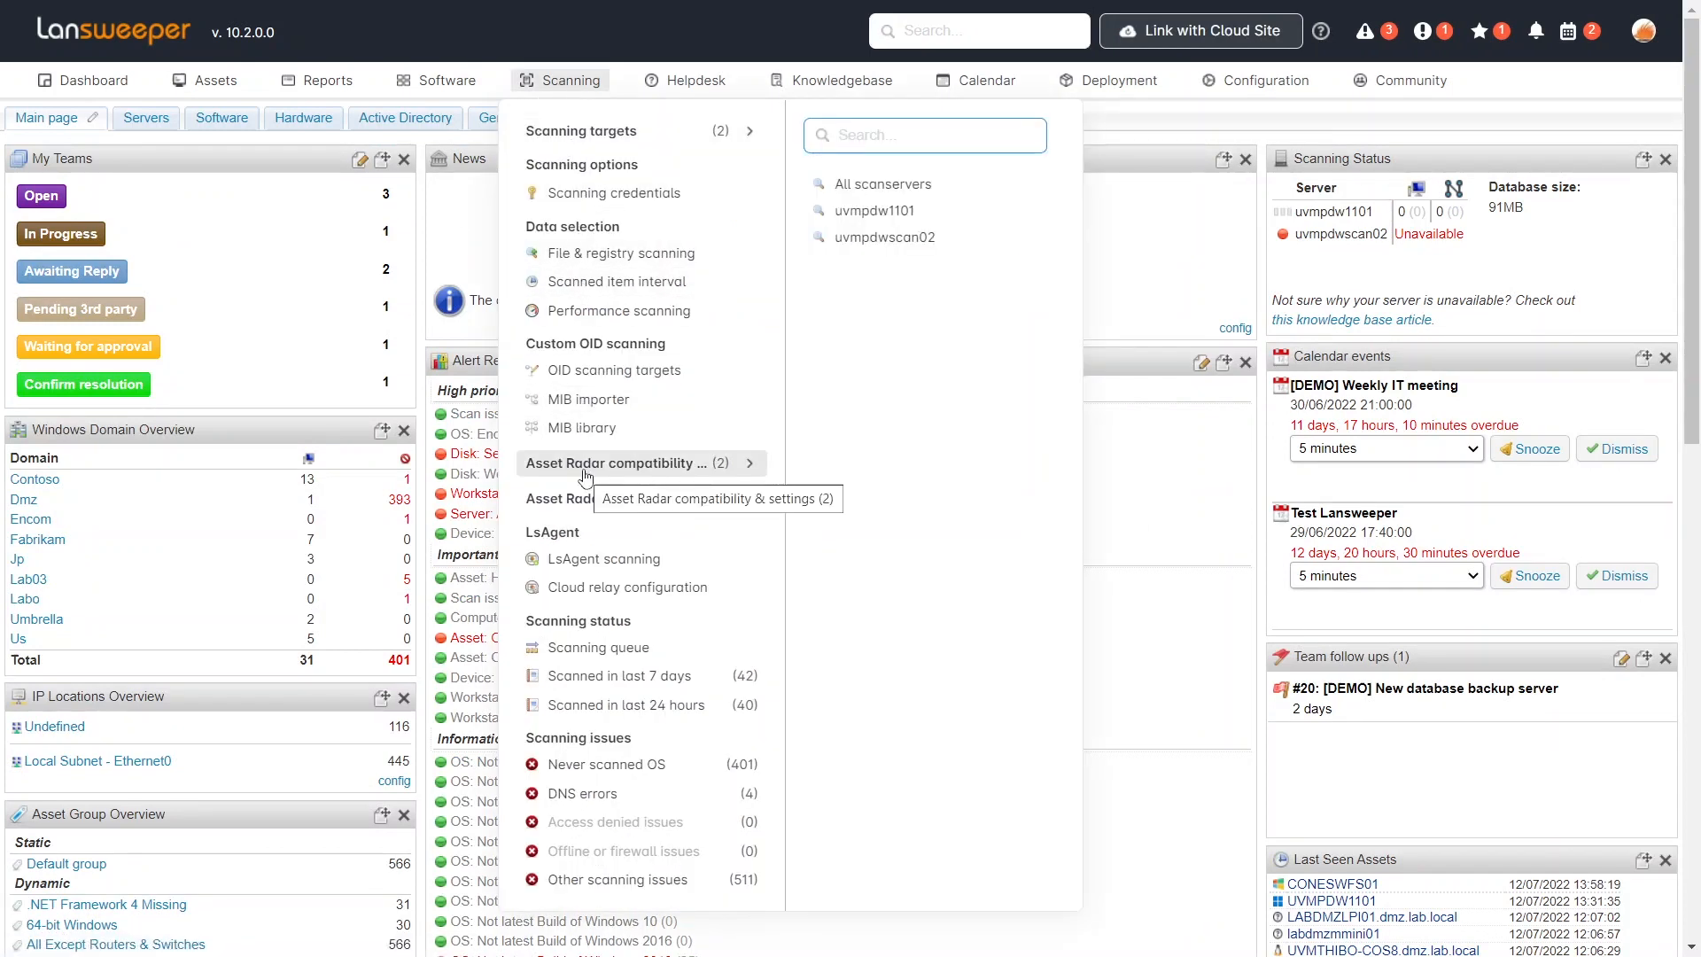
left_click(585, 470)
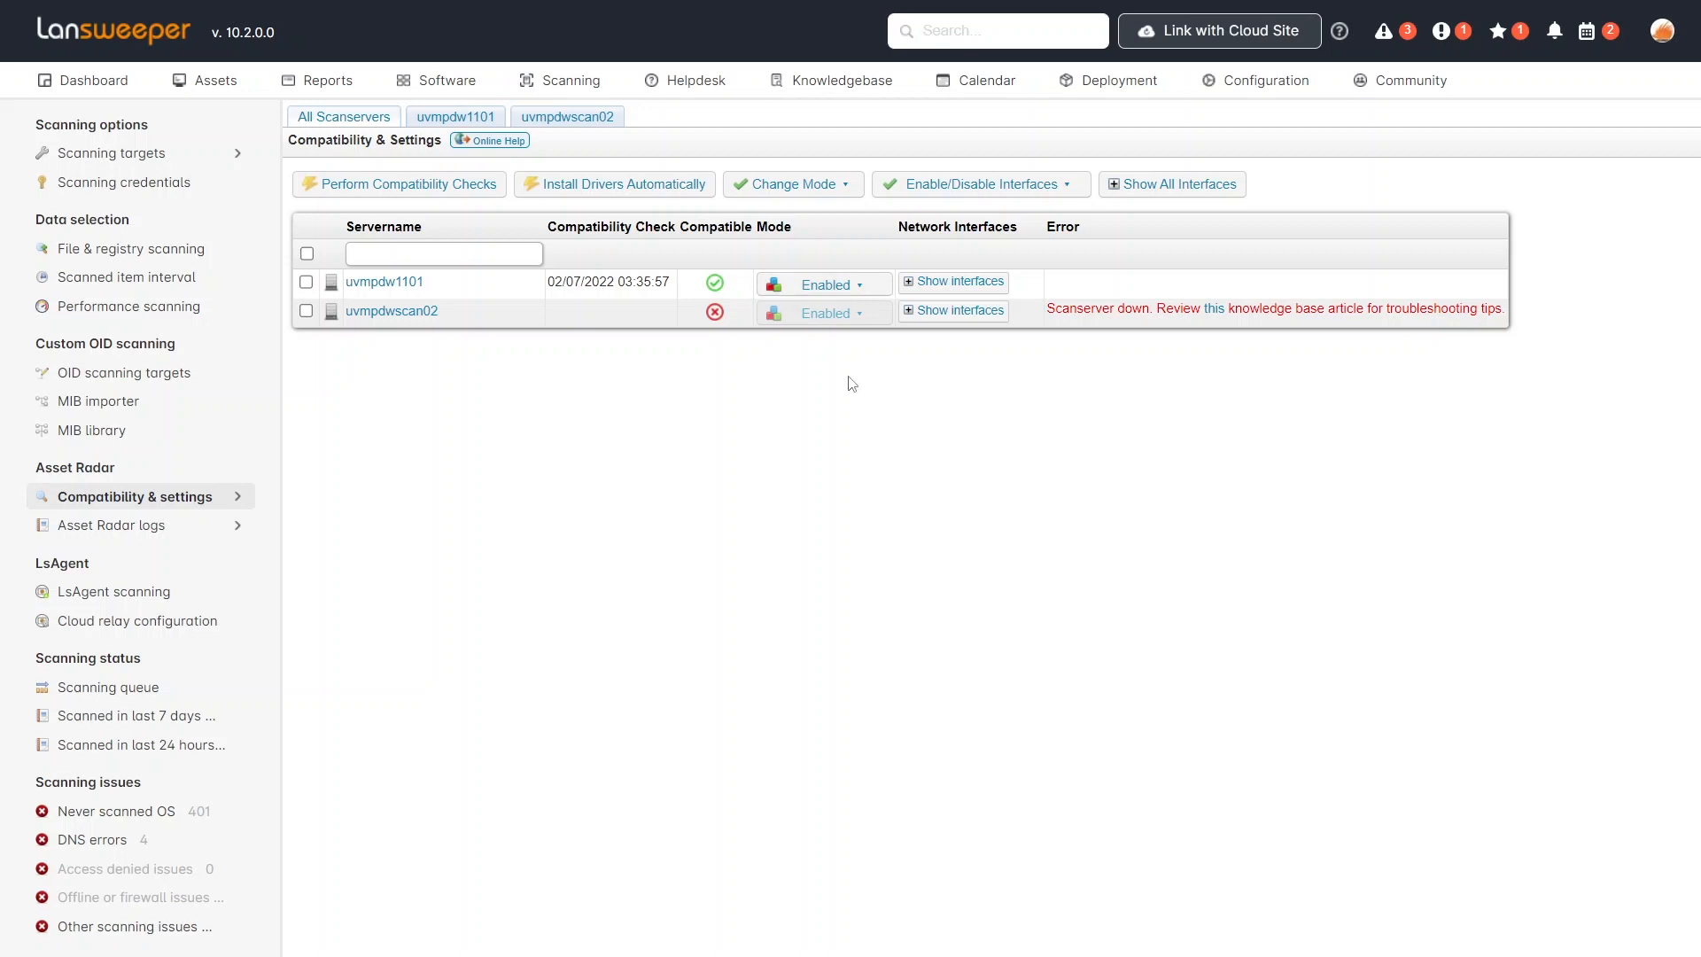
Open the Asset Radar log for all servers and examine its further columns, such as operating system and IP subnet
left_click(574, 82)
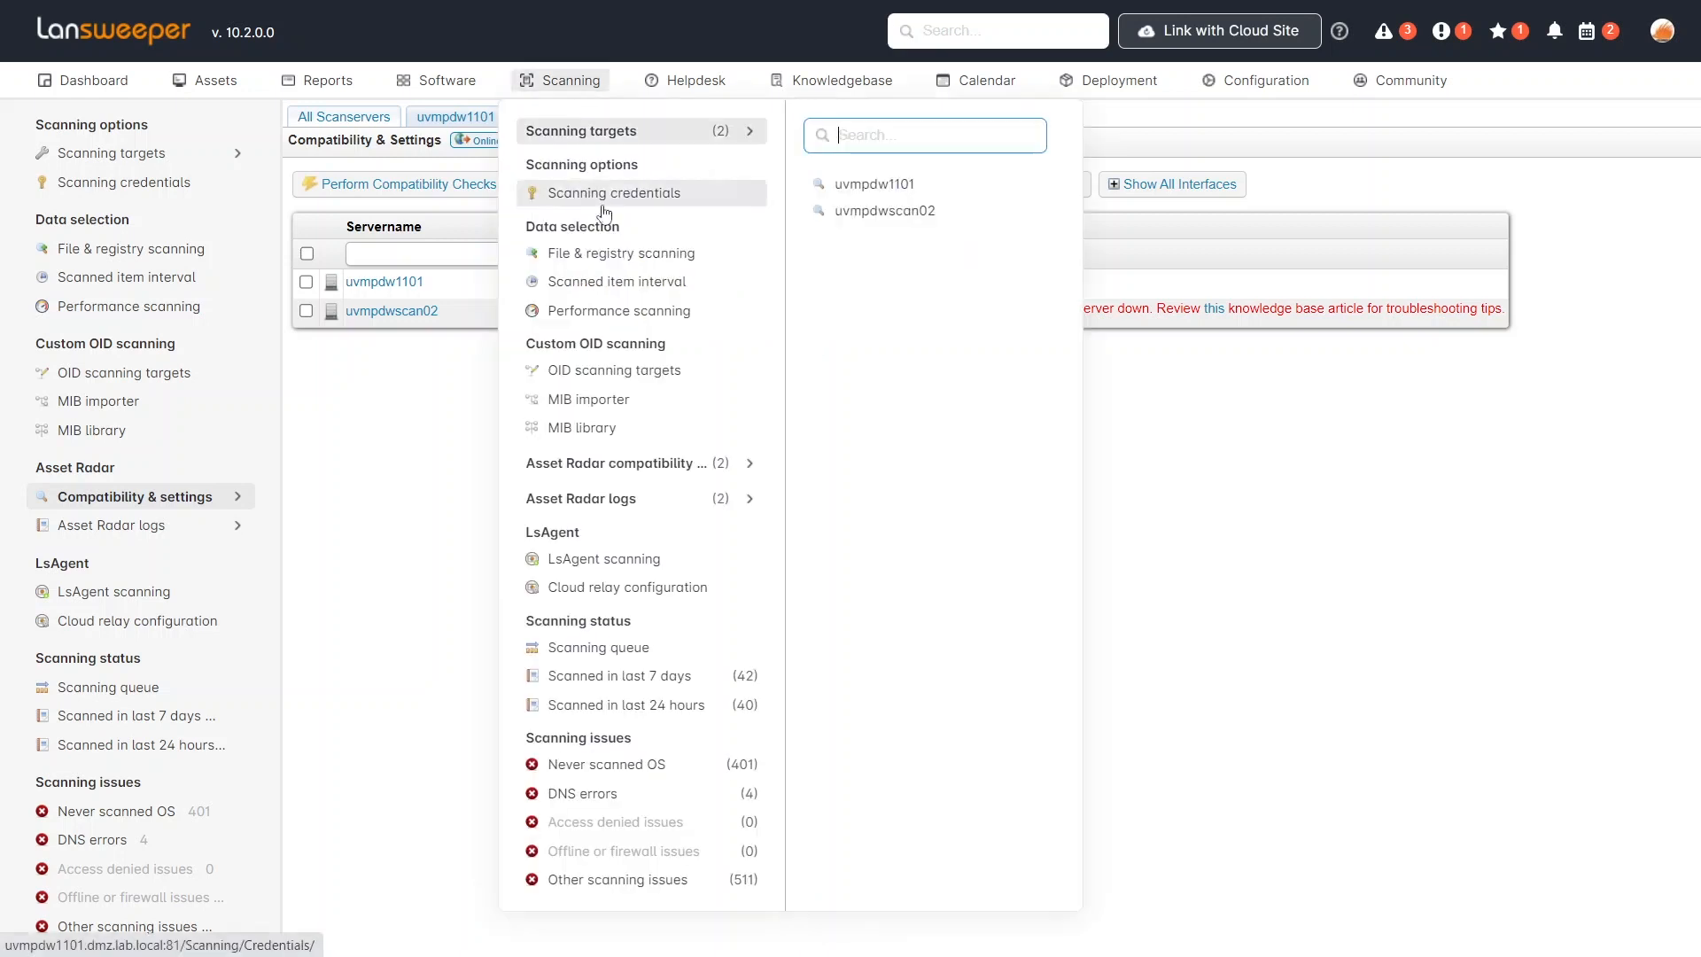
left_click(602, 502)
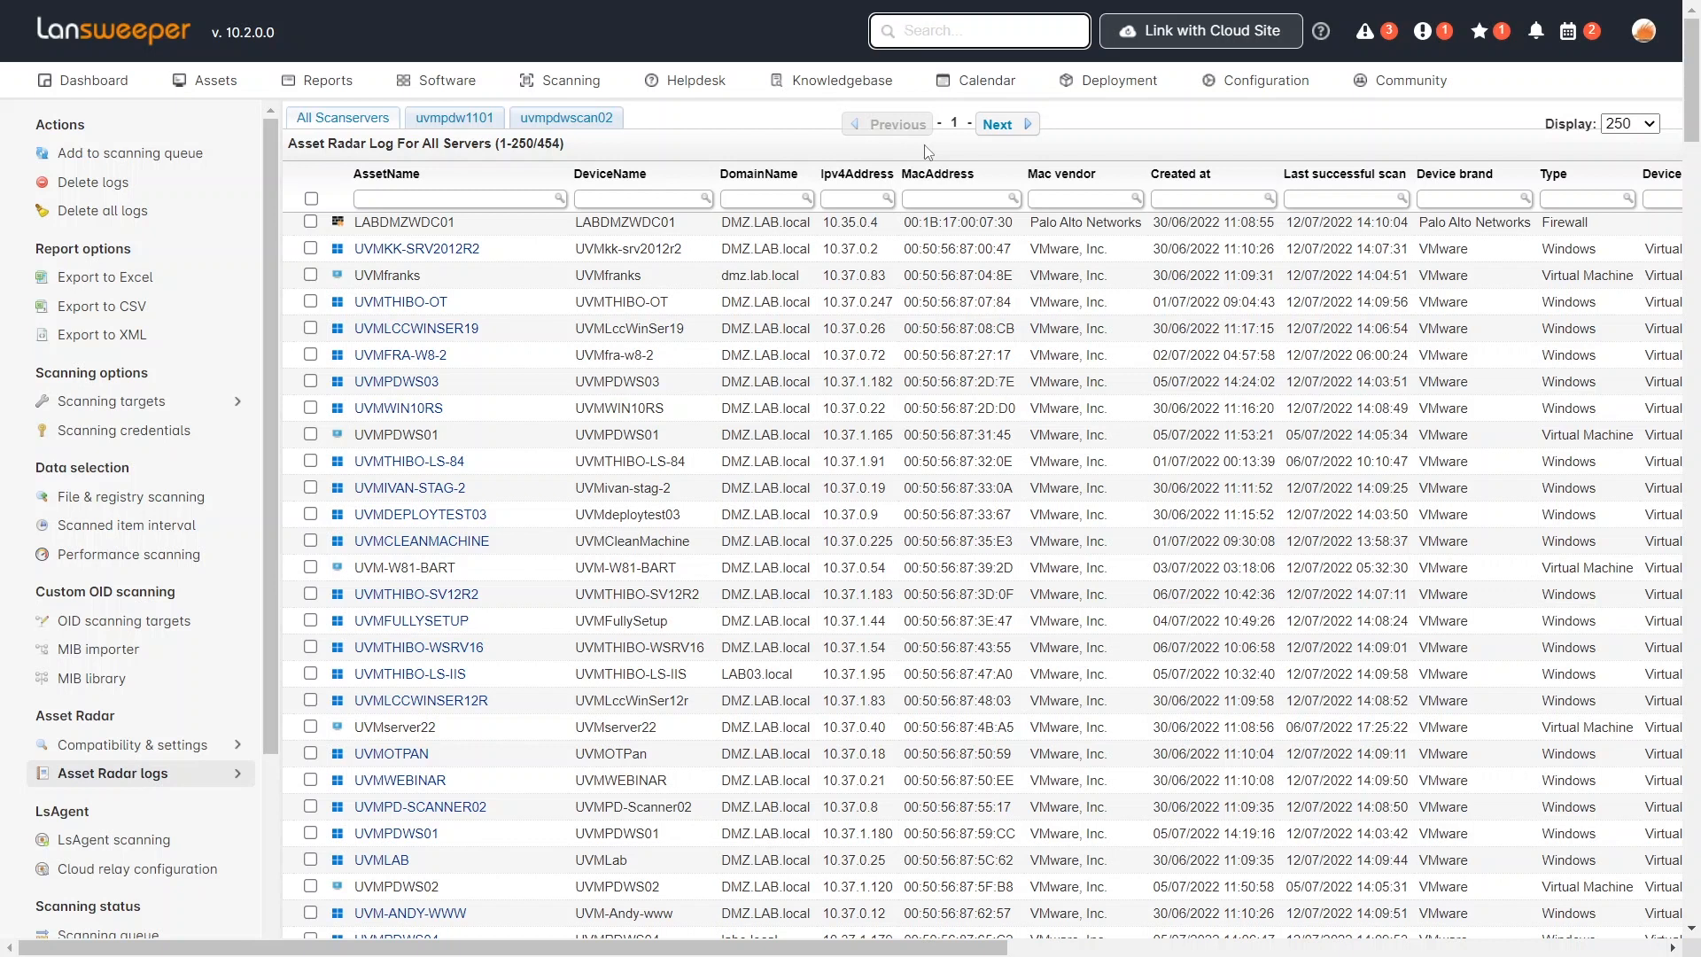
left_click_drag(949, 946, 1343, 947)
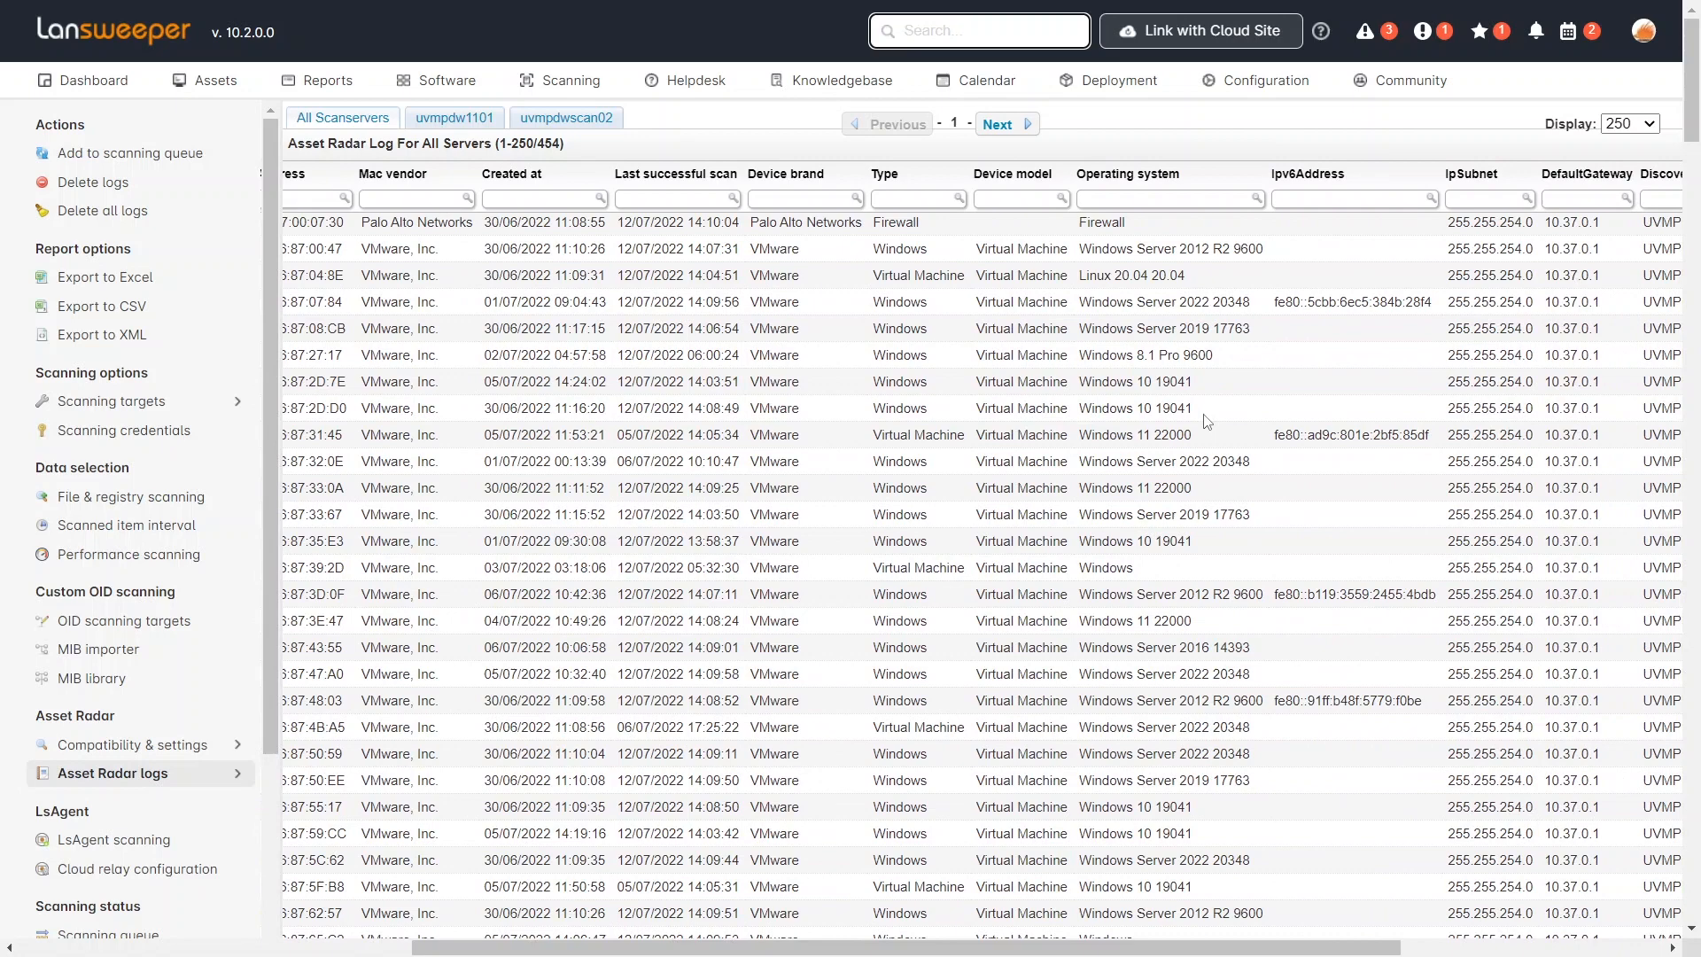